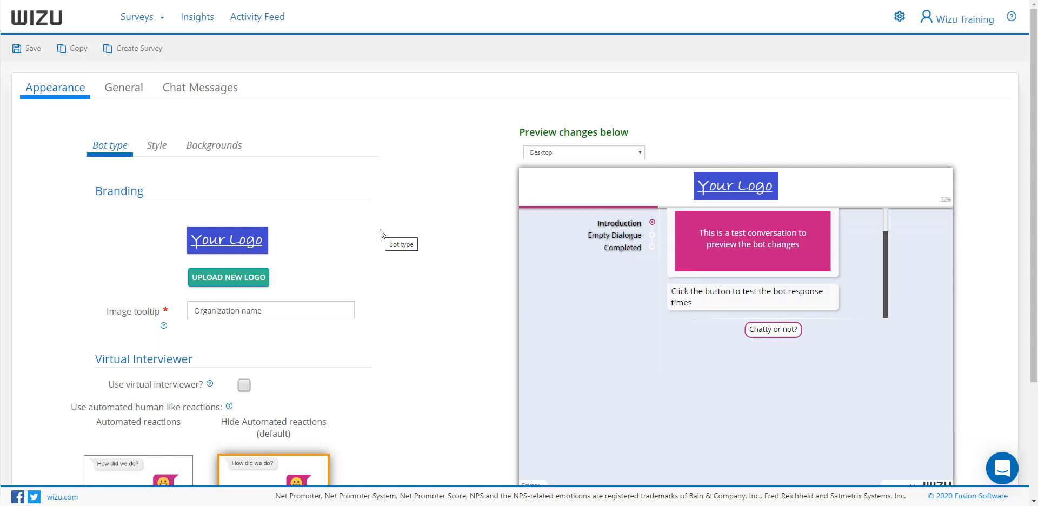
Upload Wizu-Logo(Small).jpg as the bot's branding logo and set its image tooltip to Wizu
{"action": "left_click", "coordinate": [230, 277]}
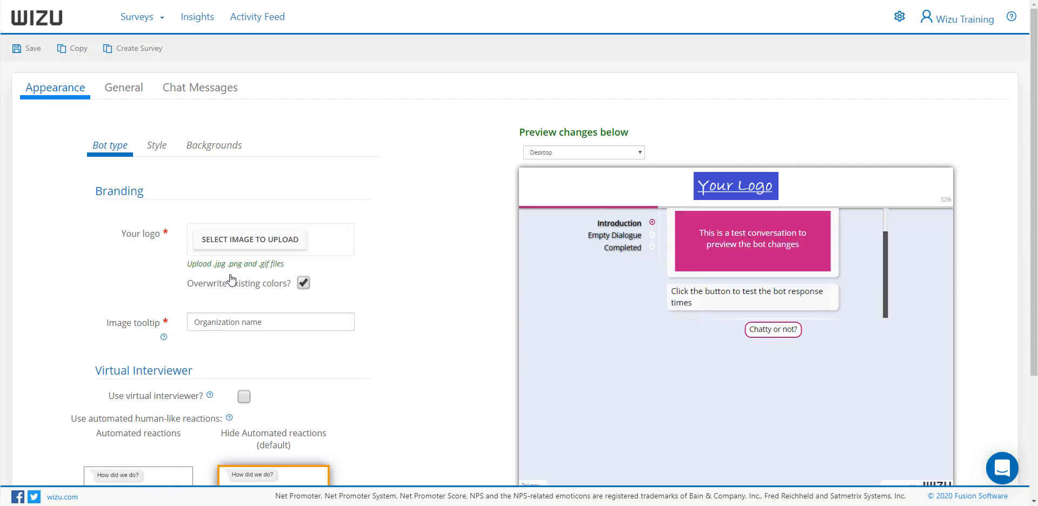
{"action": "left_click", "coordinate": [243, 245]}
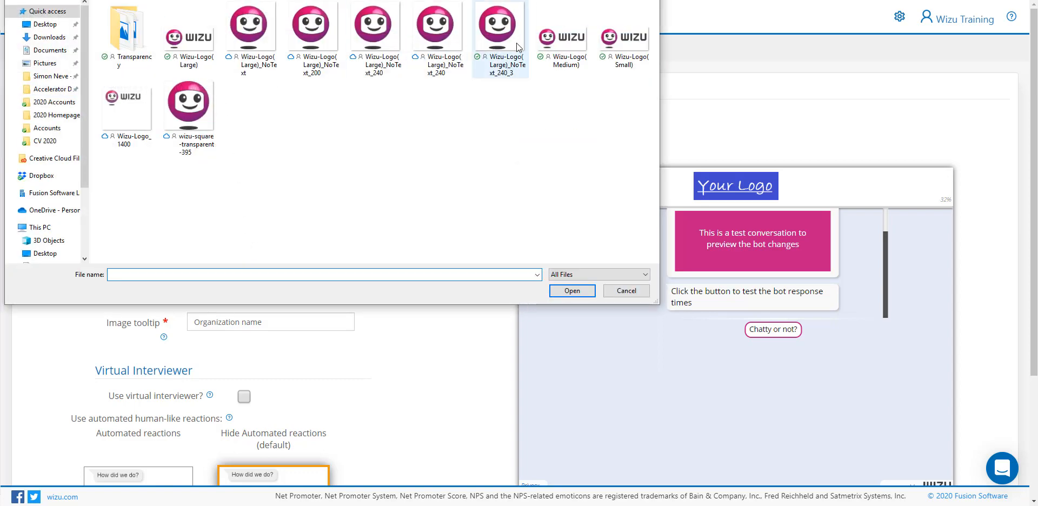
{"action": "double_click", "coordinate": [621, 36]}
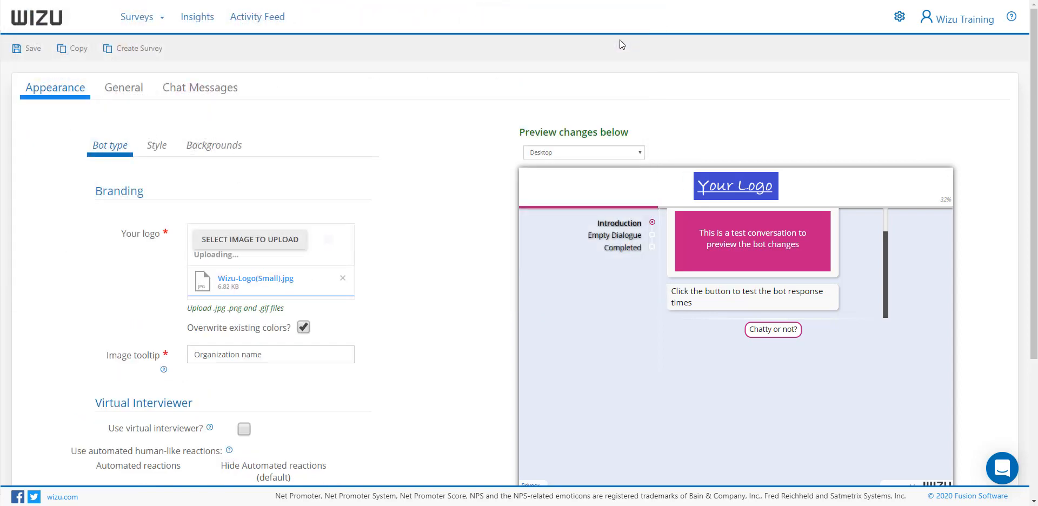
{"action": "scroll", "coordinate": [448, 224], "scroll_direction": "down", "scroll_amount": 2}
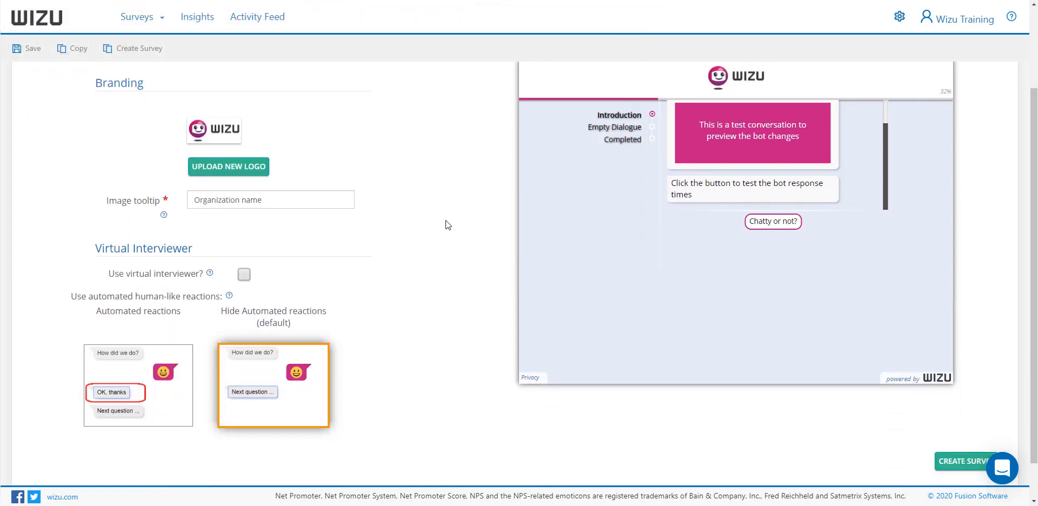
{"action": "triple_click", "coordinate": [256, 205]}
{"action": "type", "text": "Wizu"}
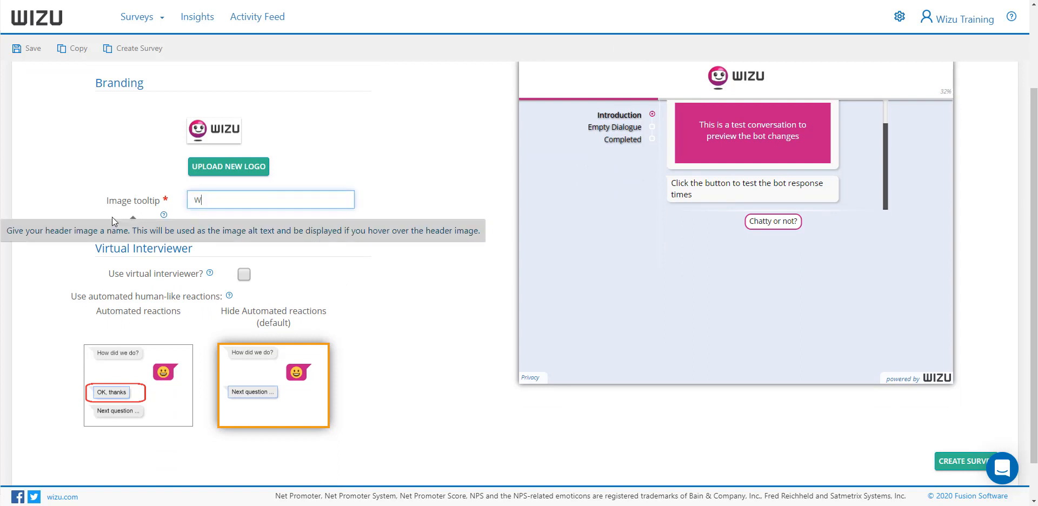
Enable the virtual interviewer and choose the dark-haired woman's avatar in the fourth row of the first avatar page
{"action": "left_click", "coordinate": [243, 274]}
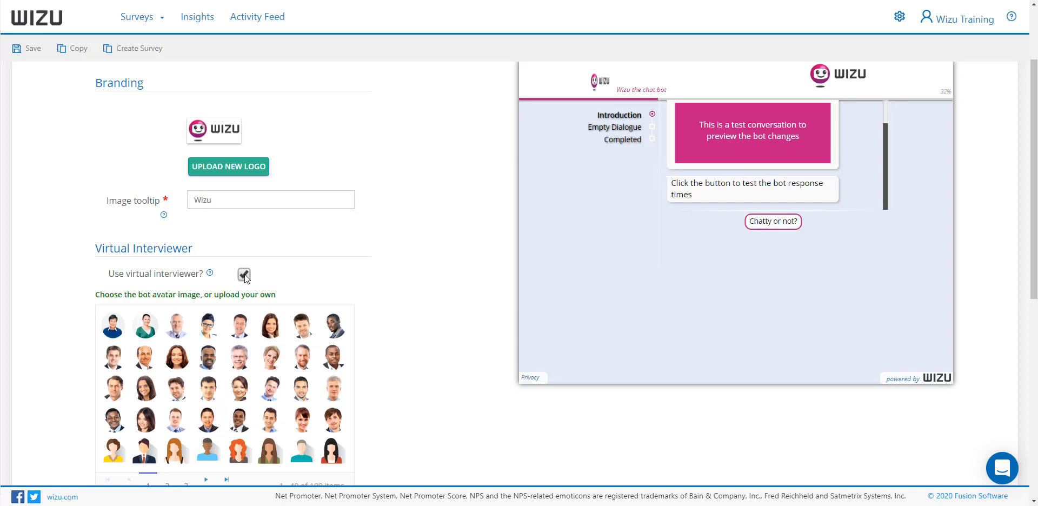
{"action": "left_click", "coordinate": [238, 329]}
{"action": "scroll", "coordinate": [455, 281], "scroll_direction": "down", "scroll_amount": 2}
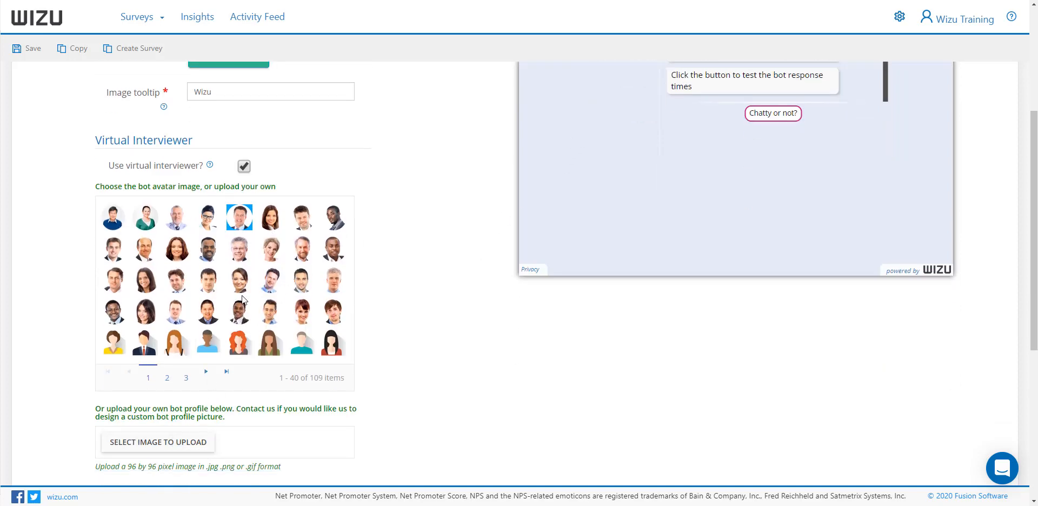
{"action": "left_click", "coordinate": [167, 378]}
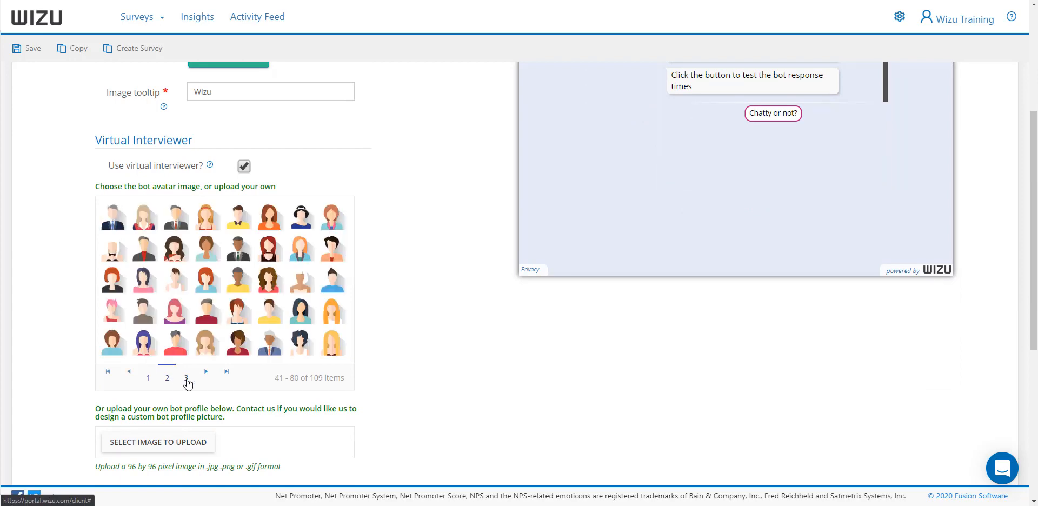
{"action": "left_click", "coordinate": [186, 379]}
{"action": "left_click", "coordinate": [148, 346]}
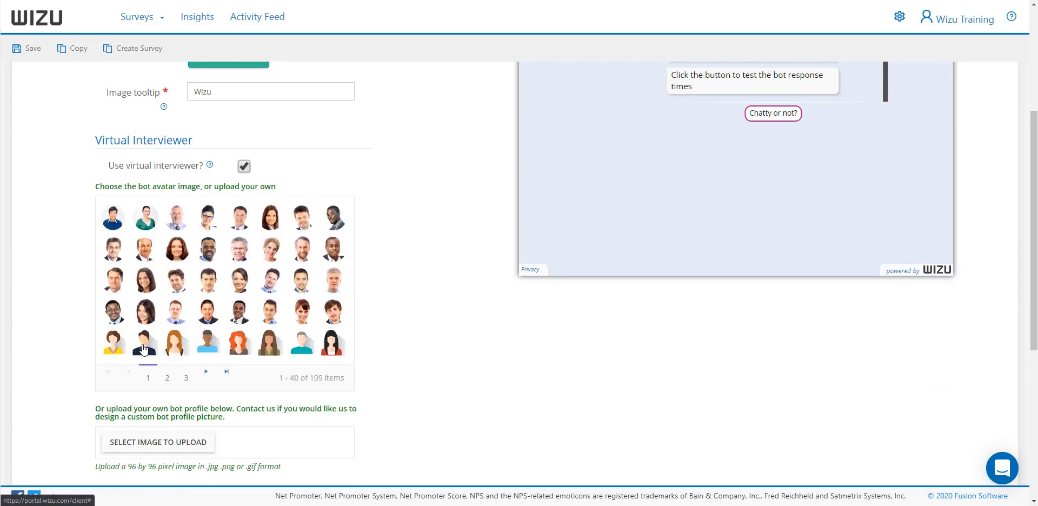
{"action": "left_click", "coordinate": [144, 311]}
Replace the virtual interviewer description with the interviewer's first name
{"action": "scroll", "coordinate": [152, 310], "scroll_direction": "down", "scroll_amount": 3}
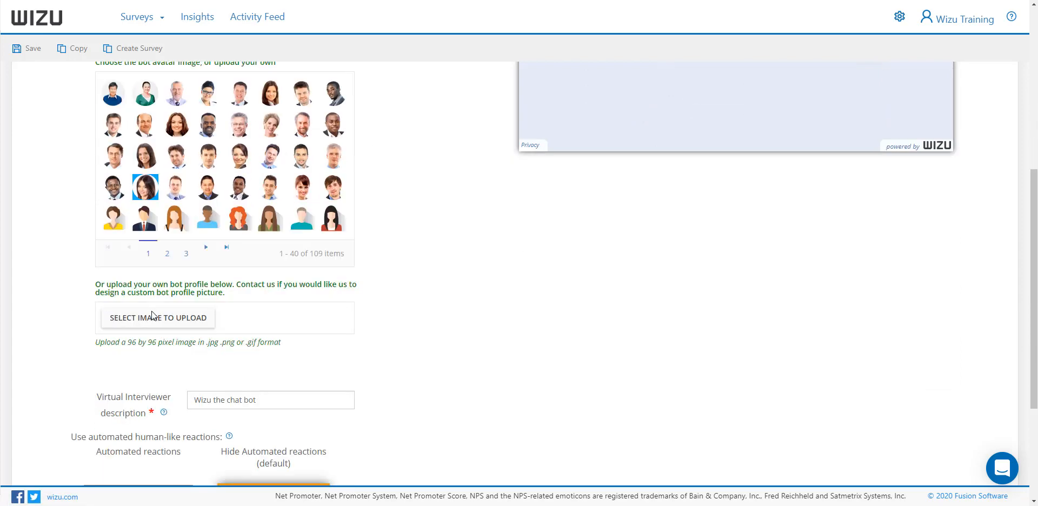
{"action": "left_click_drag", "start_coordinate": [259, 362], "coordinate": [154, 361]}
{"action": "type", "text": "Mary"}
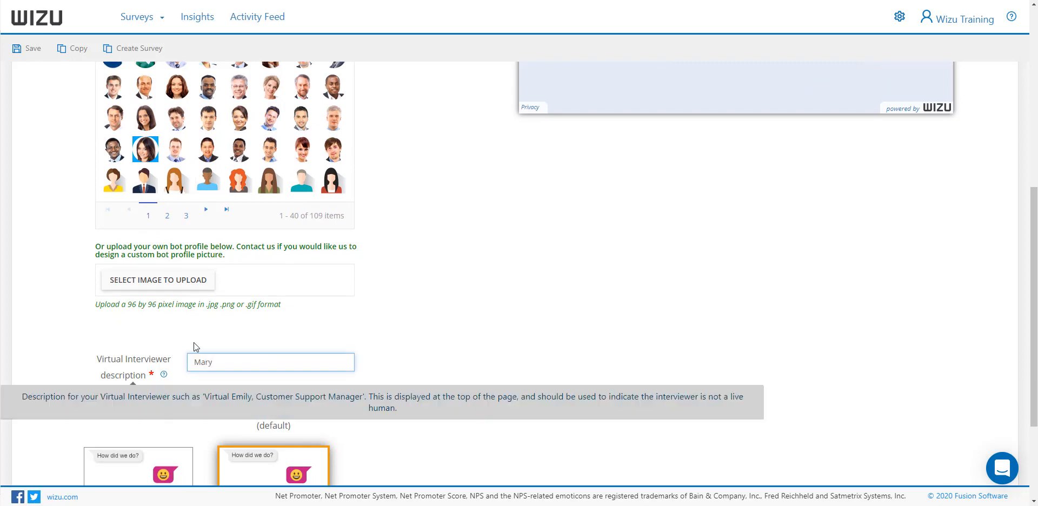
{"action": "scroll", "coordinate": [195, 347], "scroll_direction": "down", "scroll_amount": 2}
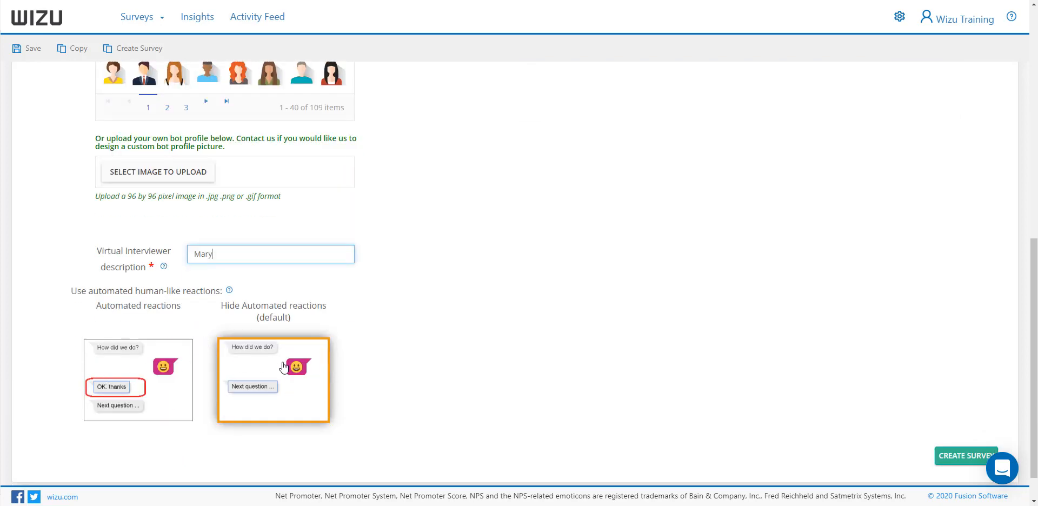
Turn off Show Progress in the bot's style settings
{"action": "scroll", "coordinate": [286, 368], "scroll_direction": "up", "scroll_amount": 3}
{"action": "scroll", "coordinate": [286, 368], "scroll_direction": "up", "scroll_amount": 5}
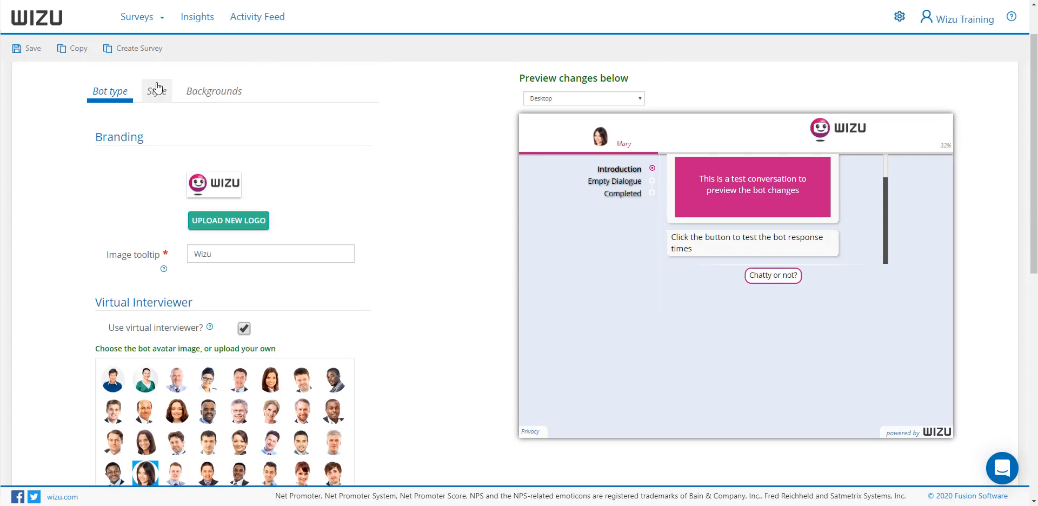
{"action": "left_click", "coordinate": [156, 95]}
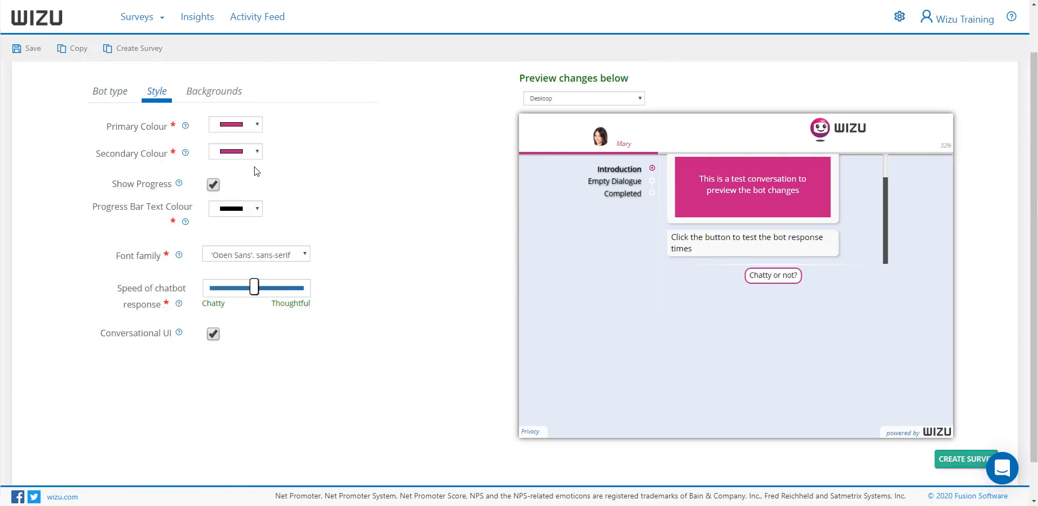
{"action": "left_click", "coordinate": [213, 184]}
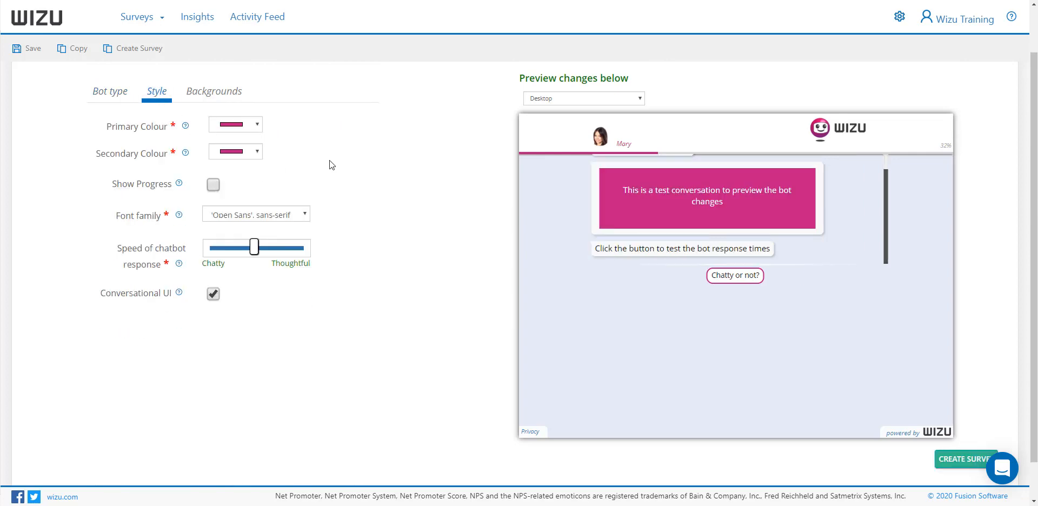
Set the chat area background to the sunset mountains with wooden planks image and save the bot
{"action": "left_click", "coordinate": [227, 93]}
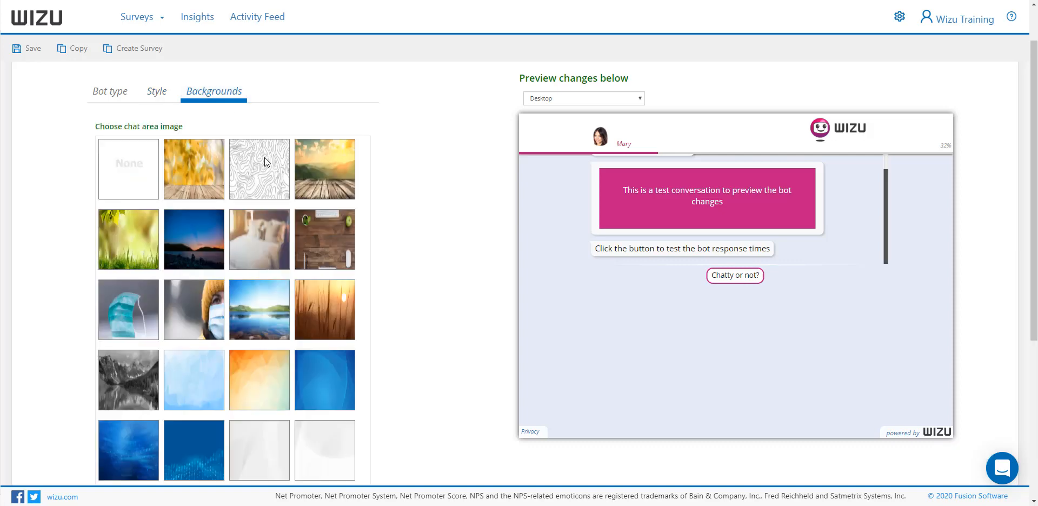
{"action": "left_click", "coordinate": [267, 162]}
{"action": "left_click", "coordinate": [327, 151]}
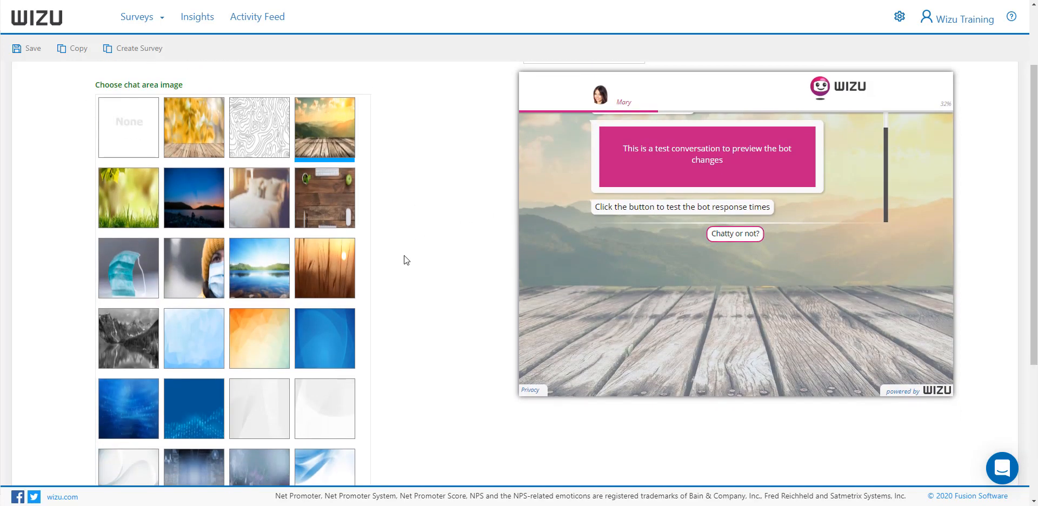
{"action": "scroll", "coordinate": [405, 257], "scroll_direction": "up", "scroll_amount": 1}
{"action": "left_click", "coordinate": [30, 51]}
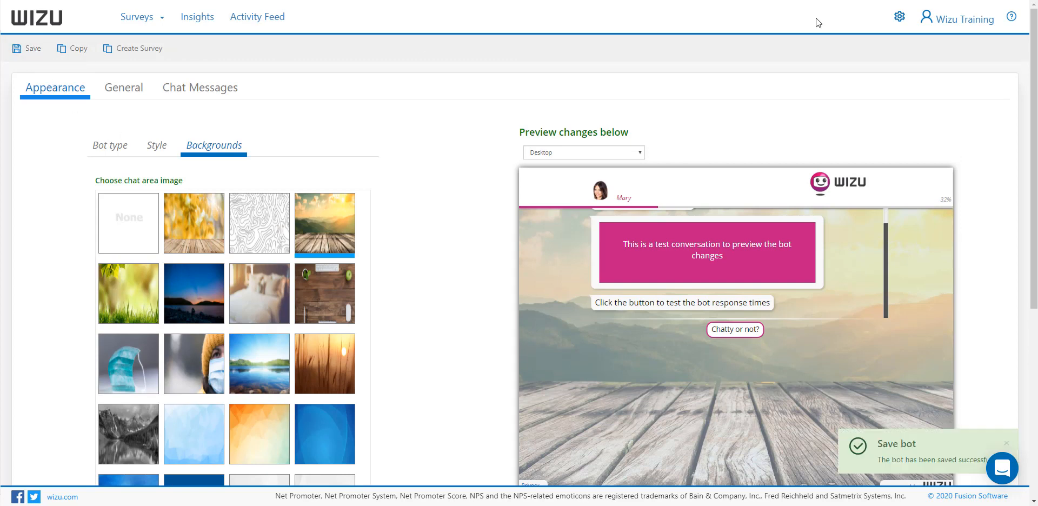
Open the account's list of bots
{"action": "left_click", "coordinate": [900, 16]}
{"action": "left_click", "coordinate": [893, 48]}
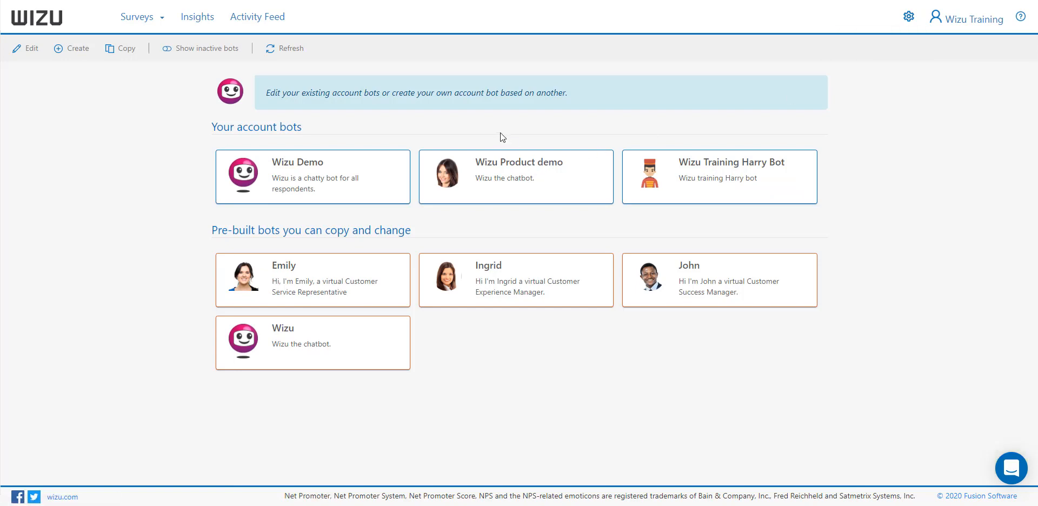
Start a new survey and name it Demo Survey
{"action": "left_click", "coordinate": [133, 21]}
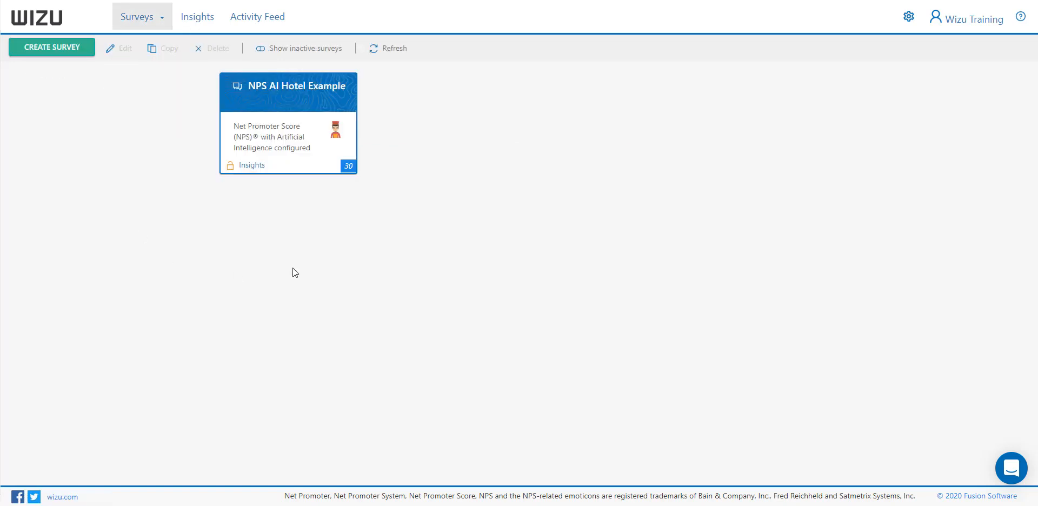
{"action": "left_click", "coordinate": [53, 49]}
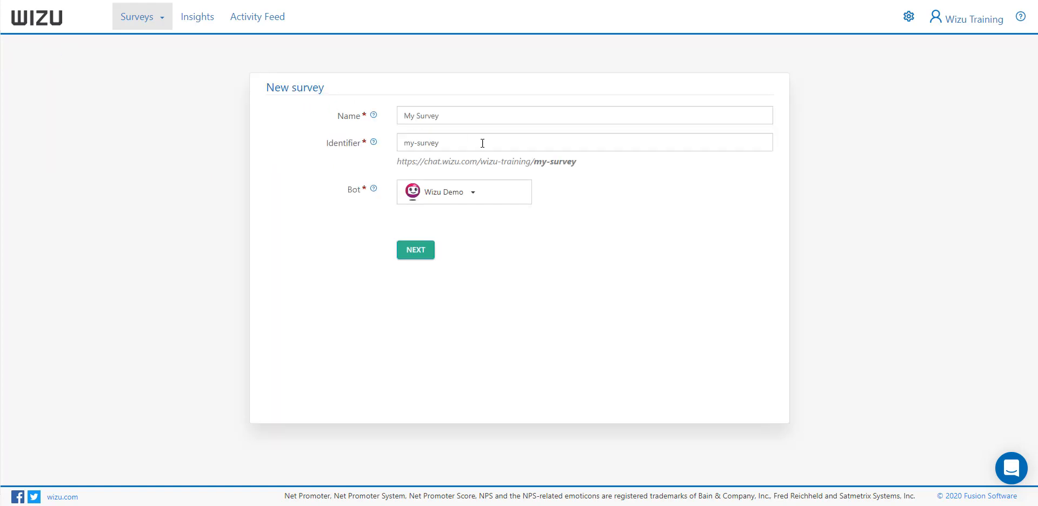
{"action": "triple_click", "coordinate": [446, 113]}
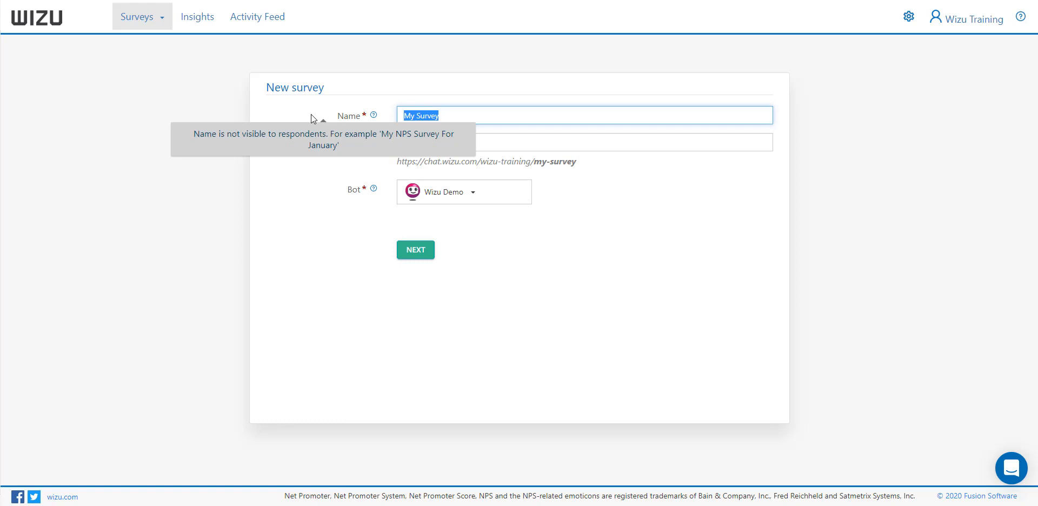
{"action": "type", "text": "Demo Siu"}
{"action": "key", "text": "BackSpace"}
{"action": "key", "text": "BackSpace"}
{"action": "type", "text": "urvey"}
{"action": "left_click", "coordinate": [190, 219]}
Assign the Wizu Product demo bot and create the survey with NPS, classic comment validation and Automated AI probing
{"action": "left_click", "coordinate": [473, 194]}
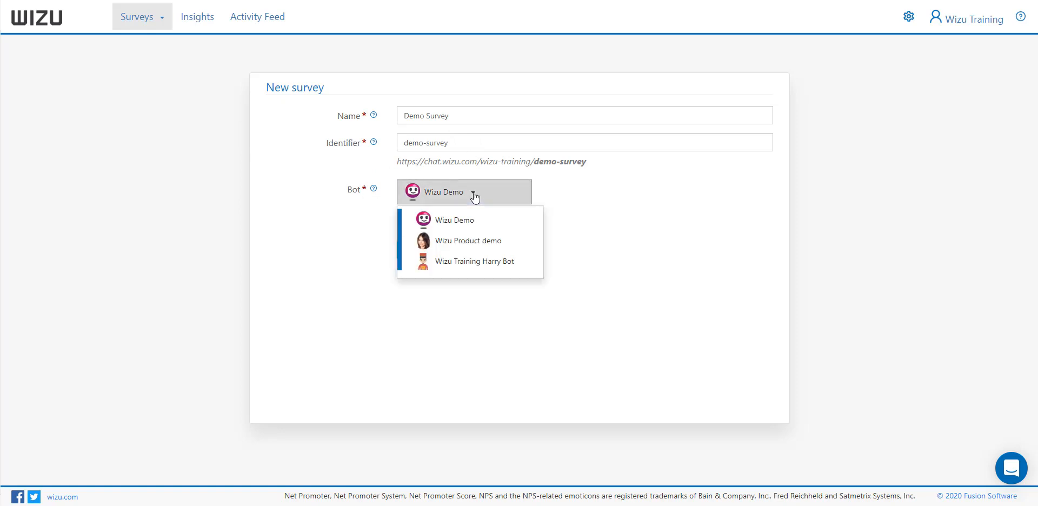
{"action": "left_click", "coordinate": [475, 243]}
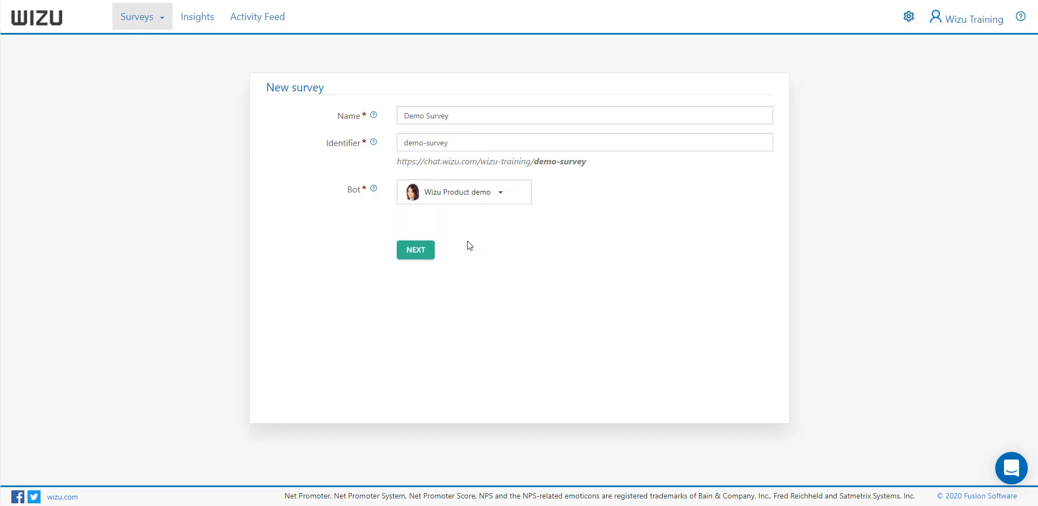
{"action": "left_click", "coordinate": [417, 250]}
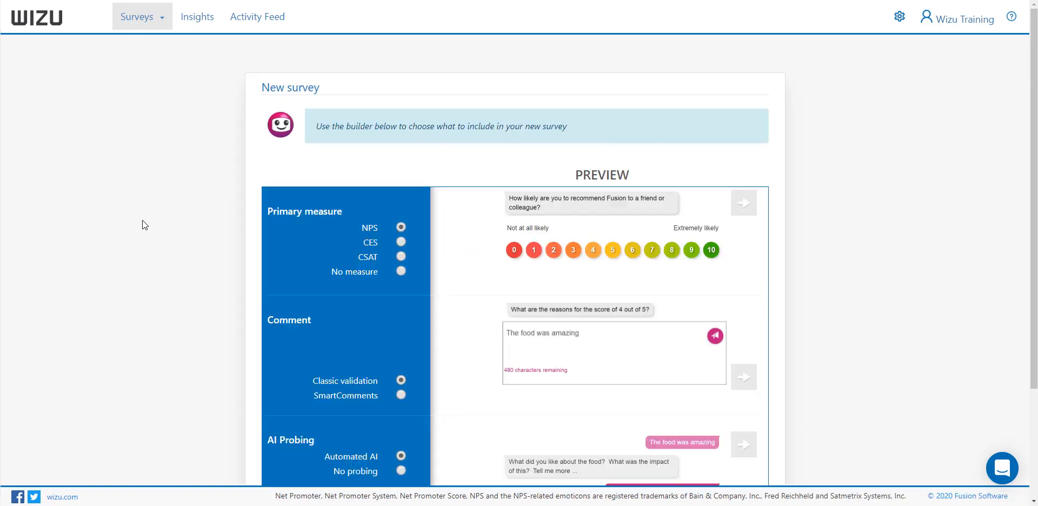
{"action": "scroll", "coordinate": [142, 219], "scroll_direction": "down", "scroll_amount": 2}
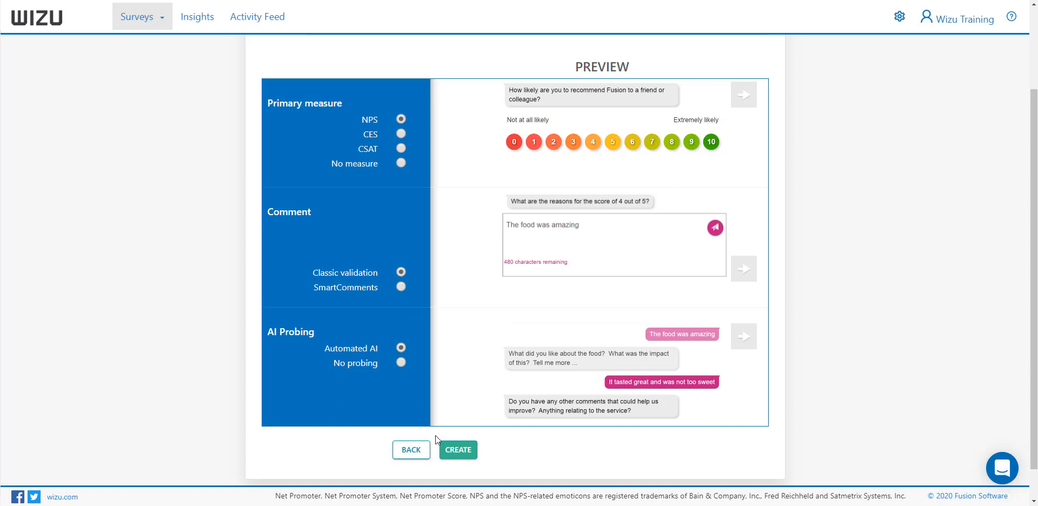
{"action": "left_click", "coordinate": [468, 453]}
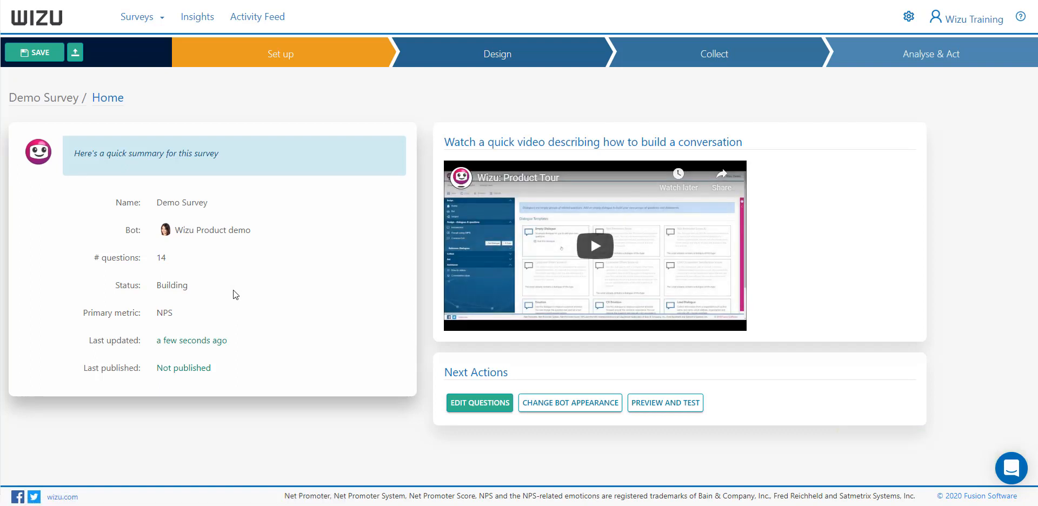
Open the new survey's properties to review its general settings
{"action": "mouse_move", "coordinate": [278, 66]}
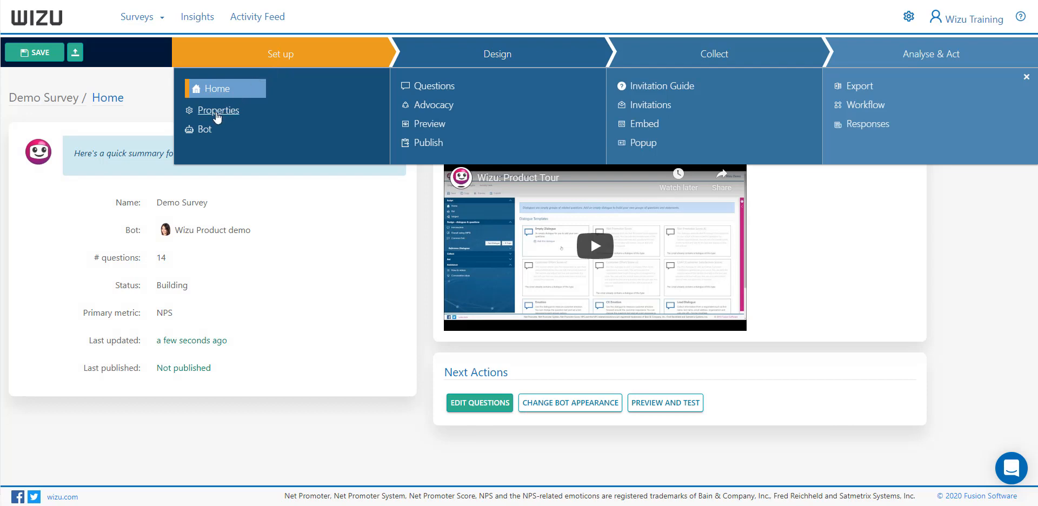
{"action": "left_click", "coordinate": [216, 110]}
{"action": "mouse_move", "coordinate": [404, 262]}
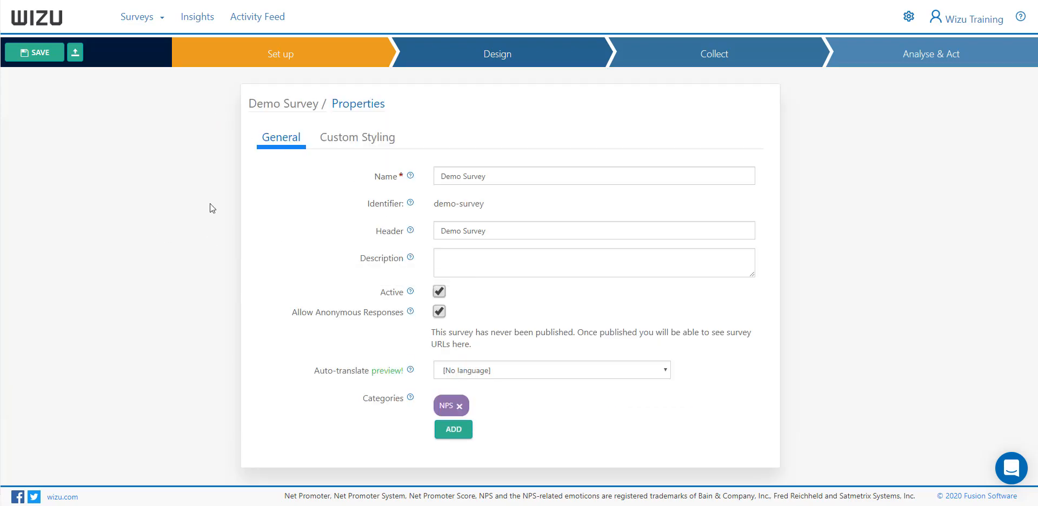
Change the opening greeting statement in the questions' Introduction section to Hello
{"action": "mouse_move", "coordinate": [466, 67]}
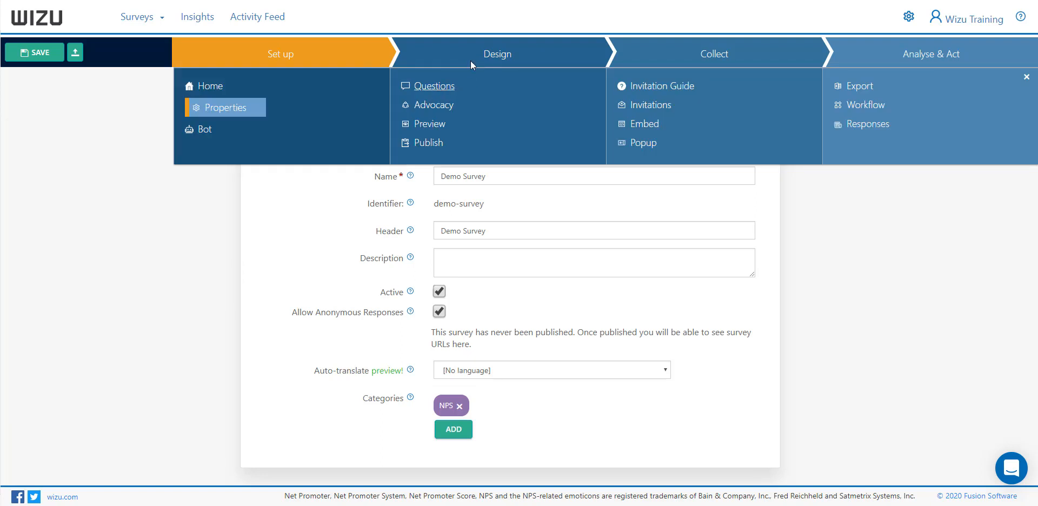
{"action": "left_click", "coordinate": [437, 90]}
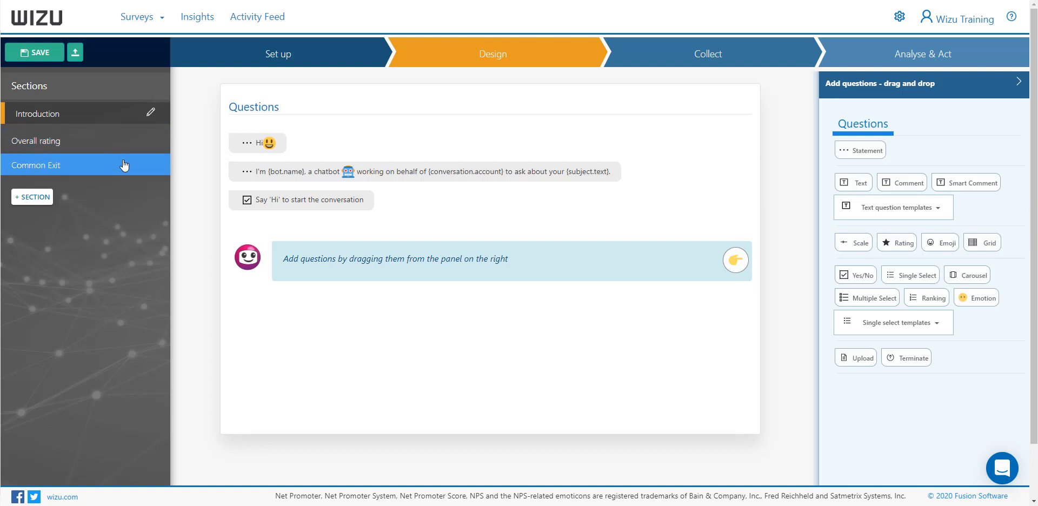
{"action": "left_click", "coordinate": [260, 144]}
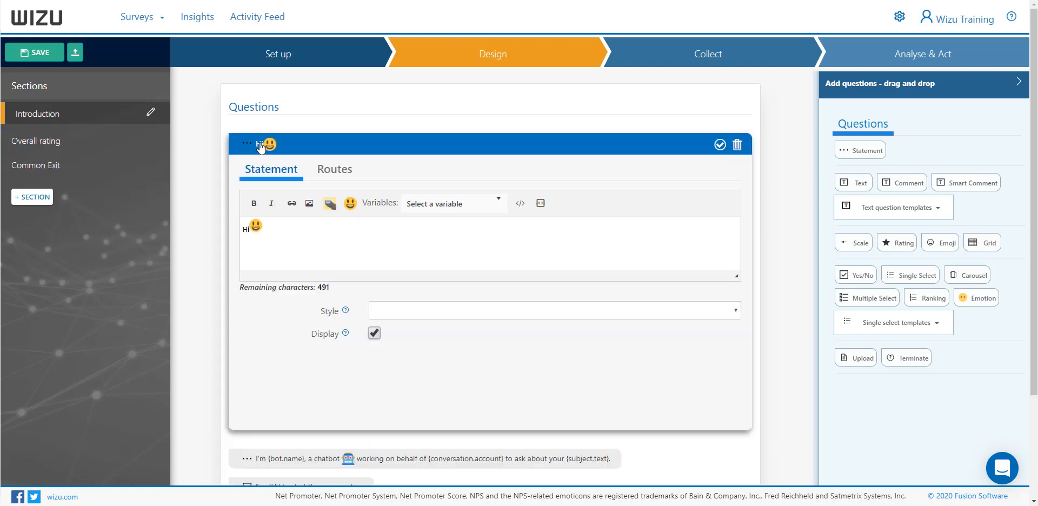
{"action": "left_click", "coordinate": [276, 229]}
{"action": "key", "text": "BackSpace"}
{"action": "key", "text": "BackSpace"}
{"action": "type", "text": "ello"}
{"action": "left_click", "coordinate": [348, 152]}
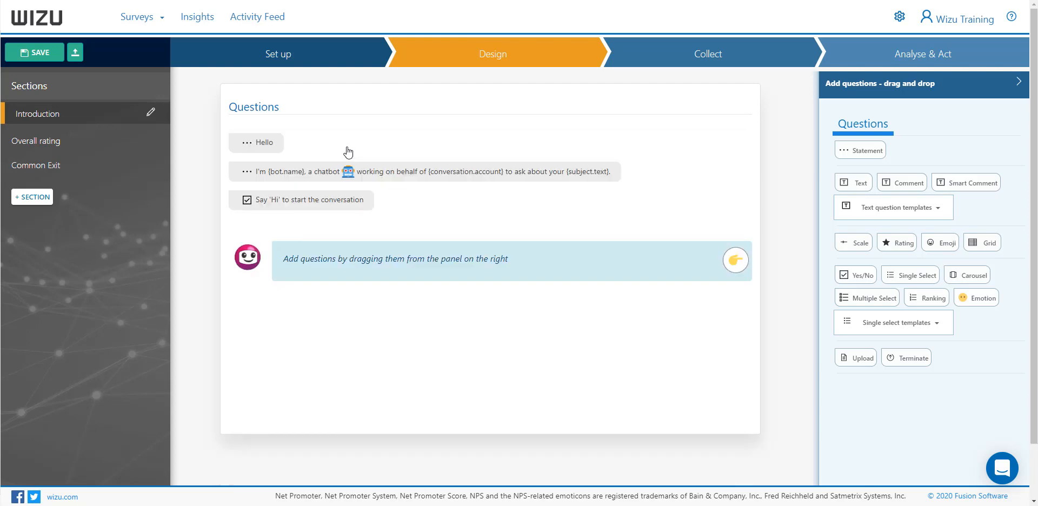
Open the likelihood-to-recommend question in the Overall rating section to view its settings
{"action": "left_click", "coordinate": [72, 140]}
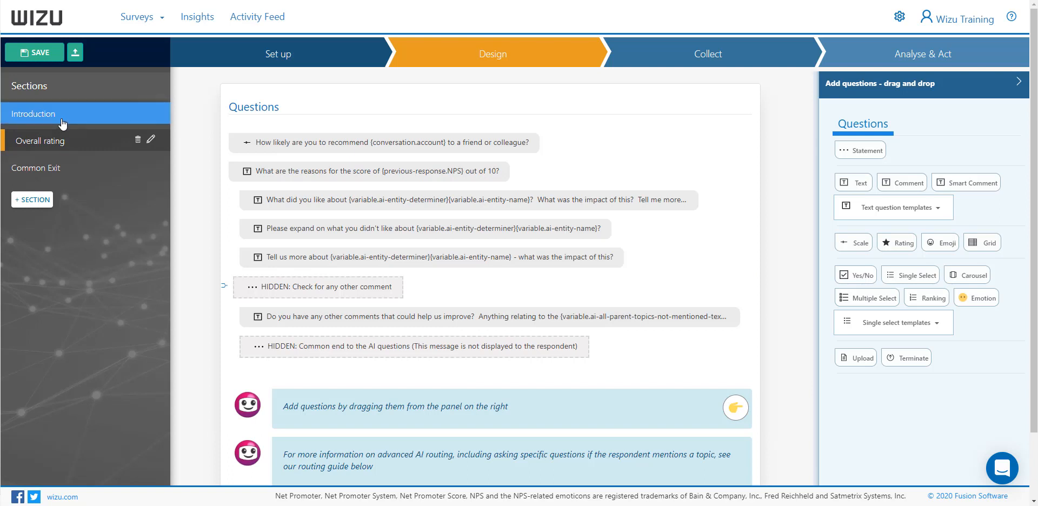
{"action": "left_click", "coordinate": [332, 143]}
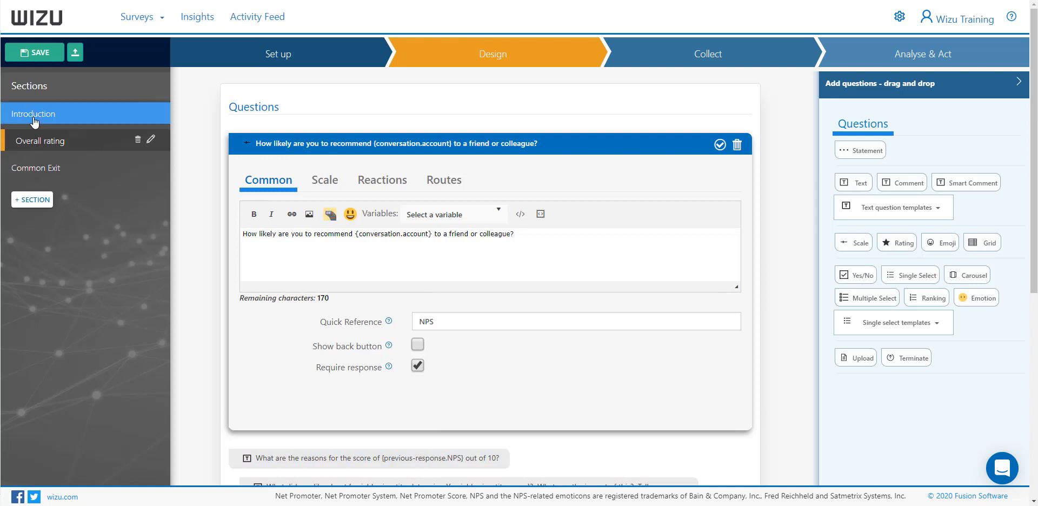
Add an empty section named Questions to the survey
{"action": "left_click", "coordinate": [28, 203]}
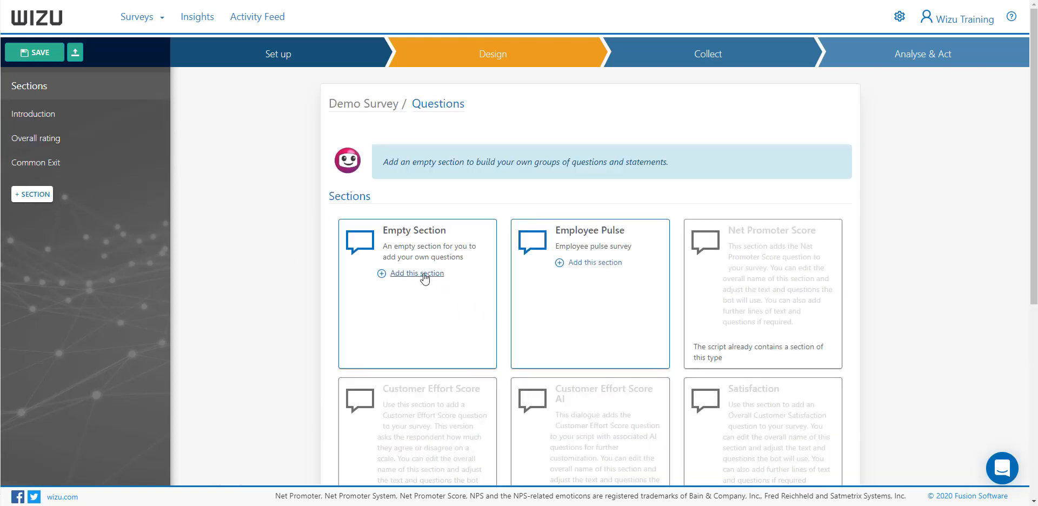
{"action": "left_click", "coordinate": [424, 274]}
{"action": "left_click_drag", "start_coordinate": [322, 179], "coordinate": [180, 188]}
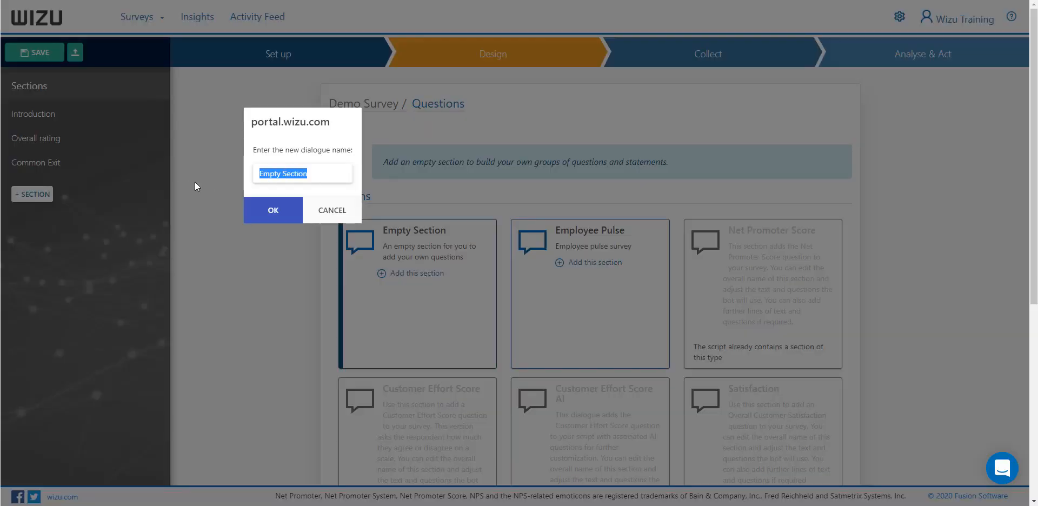
{"action": "type", "text": "Questions"}
{"action": "left_click", "coordinate": [277, 213]}
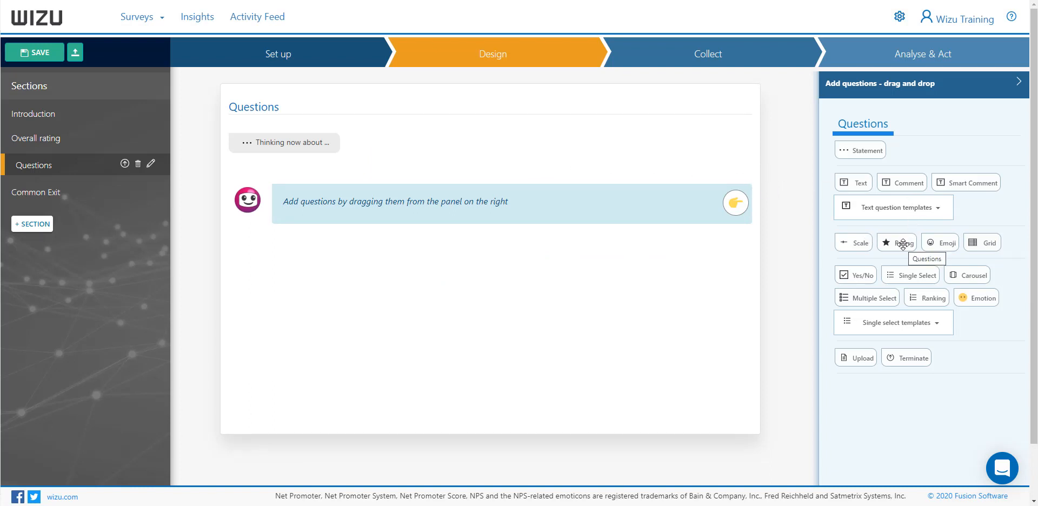
Add a star rating question to the Questions section with the text "How would you rate us?"
{"action": "left_click_drag", "start_coordinate": [903, 244], "coordinate": [400, 167]}
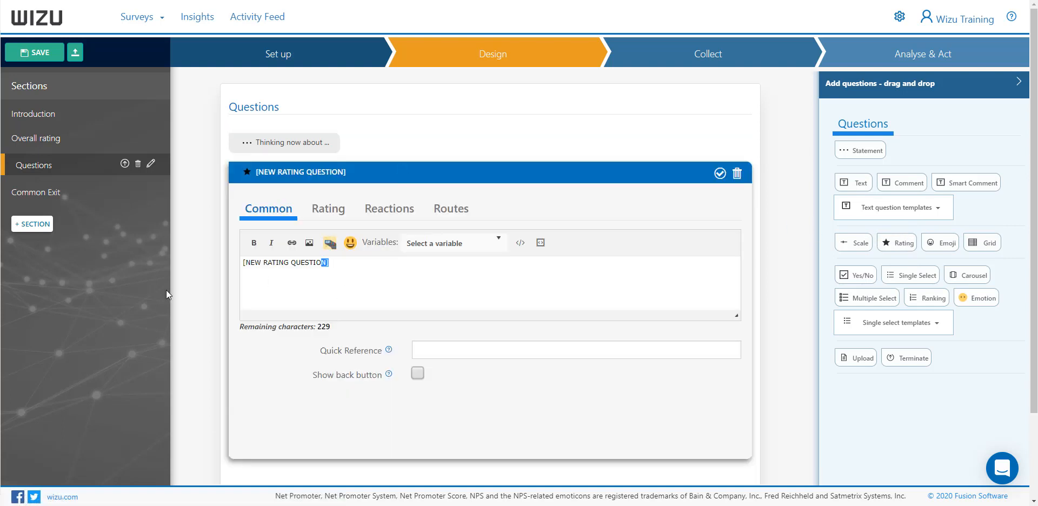
{"action": "type", "text": "How wo"}
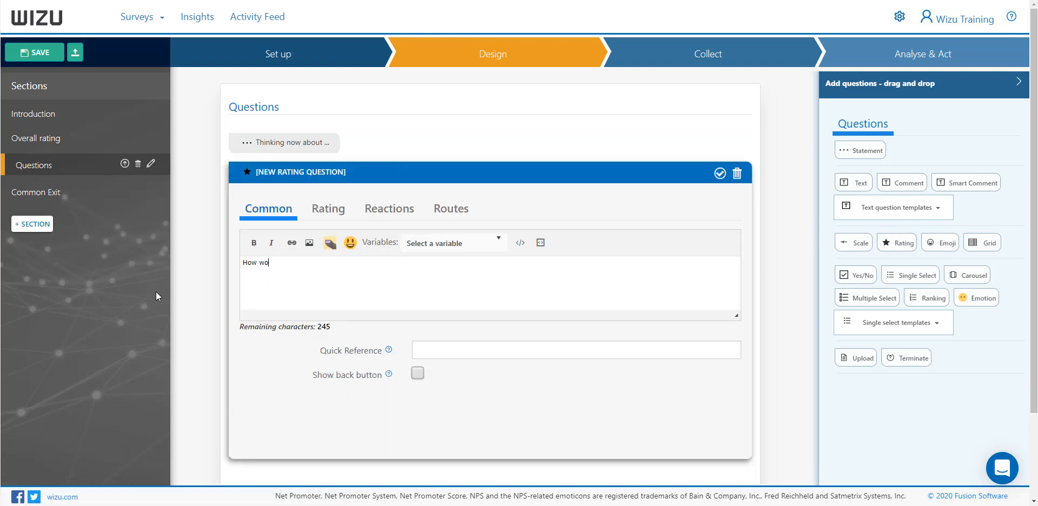
{"action": "type", "text": "uld you rate ius?"}
{"action": "left_click", "coordinate": [486, 246]}
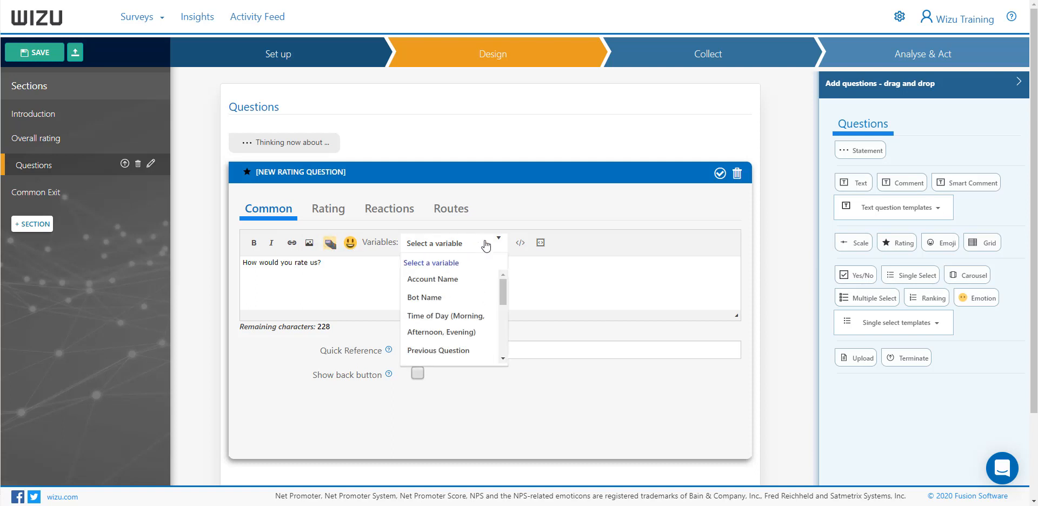
{"action": "left_click", "coordinate": [537, 281]}
Review the rating question's star settings and set its reaction option to No reactions
{"action": "left_click", "coordinate": [335, 218]}
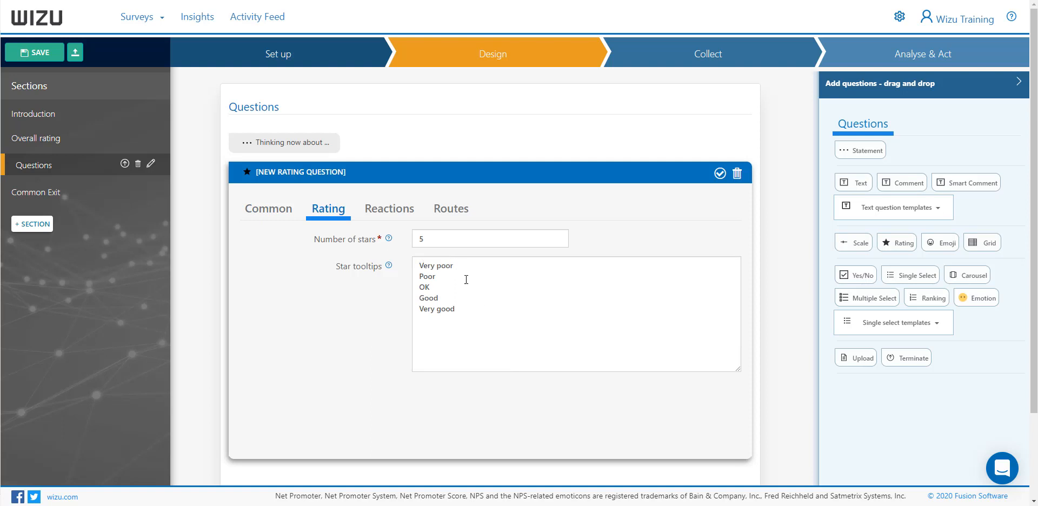
{"action": "left_click", "coordinate": [380, 214]}
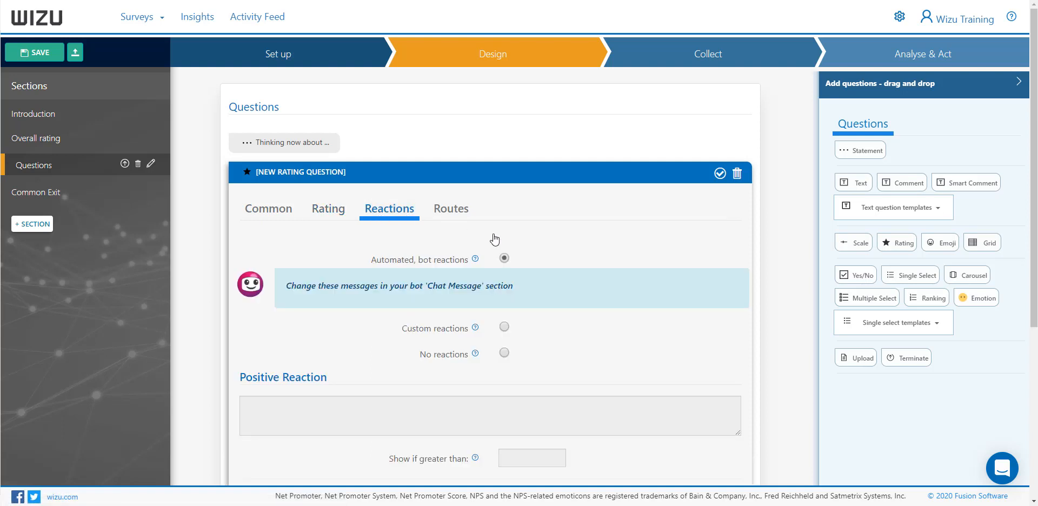
{"action": "left_click", "coordinate": [504, 328]}
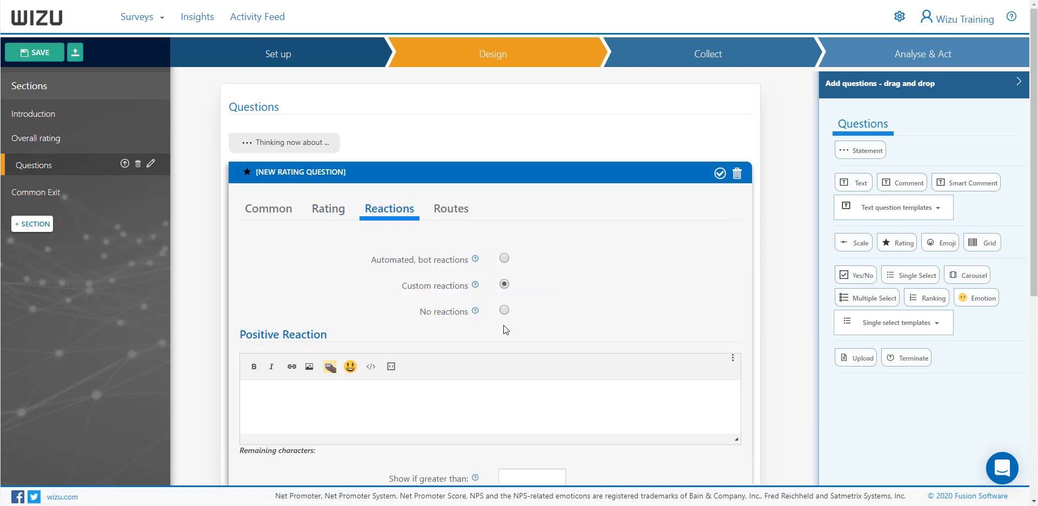
{"action": "left_click", "coordinate": [504, 309]}
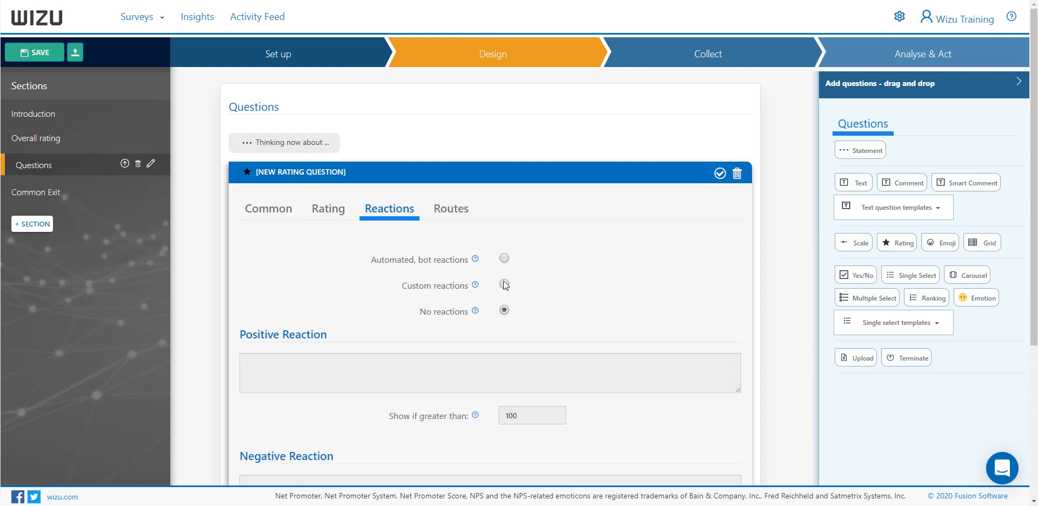
Add a route to the rating question sending answers greater or equal to 3 to 'Common Exit'
{"action": "left_click", "coordinate": [454, 212]}
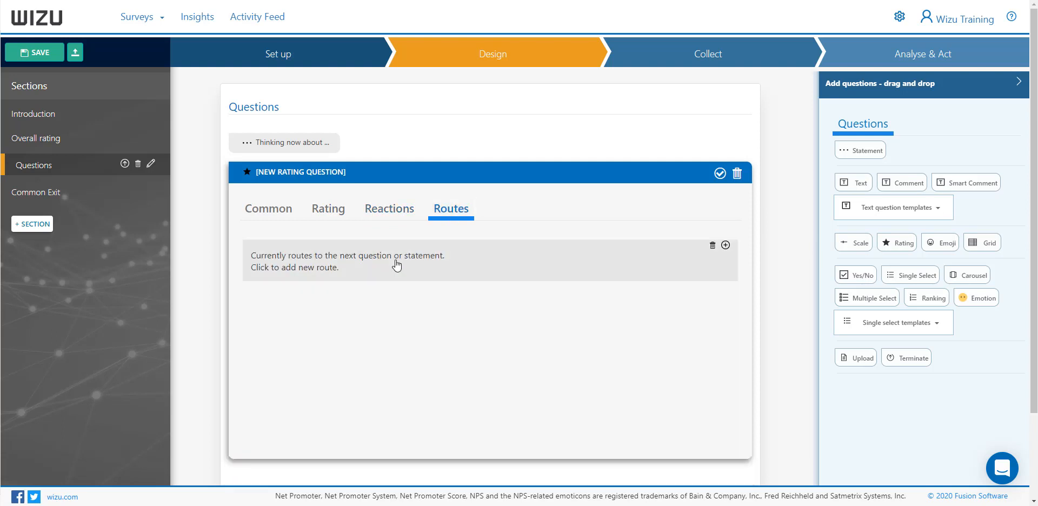
{"action": "left_click", "coordinate": [440, 258]}
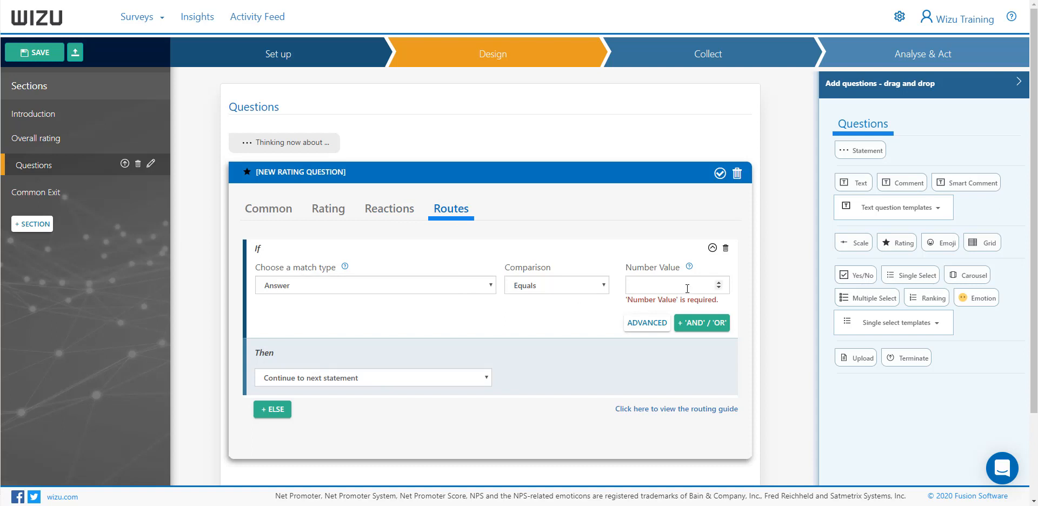
{"action": "left_click", "coordinate": [600, 285]}
{"action": "left_click", "coordinate": [571, 324]}
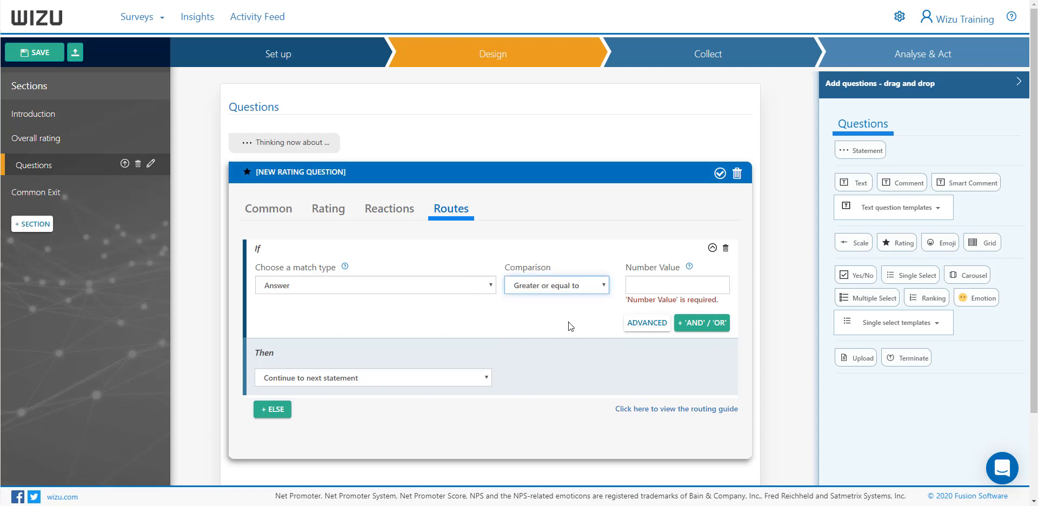
{"action": "left_click", "coordinate": [663, 285]}
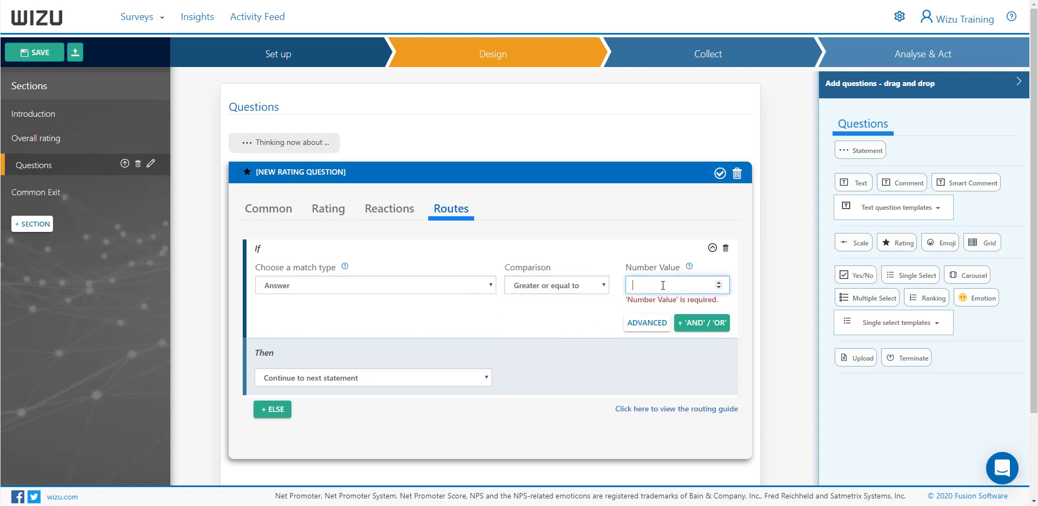
{"action": "type", "text": "3"}
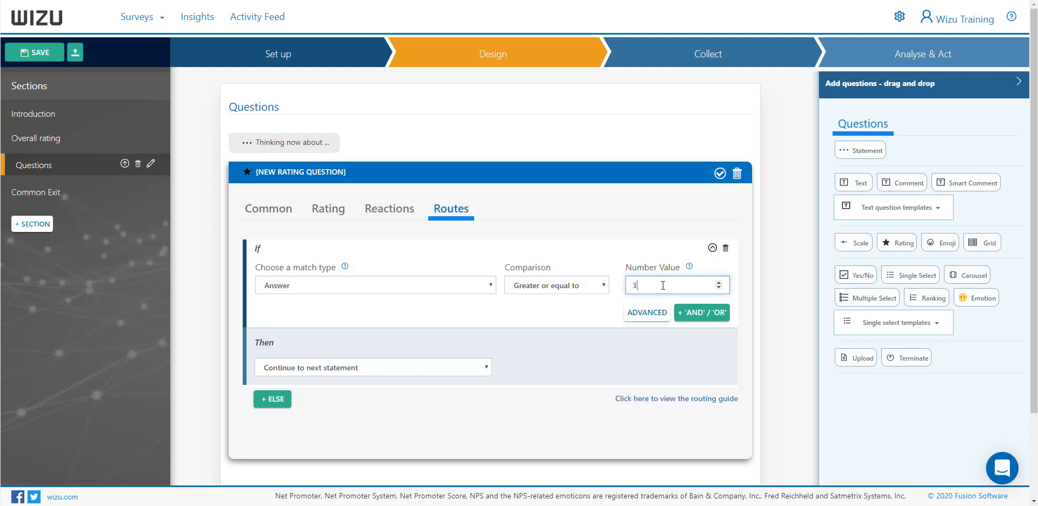
{"action": "left_click", "coordinate": [394, 368]}
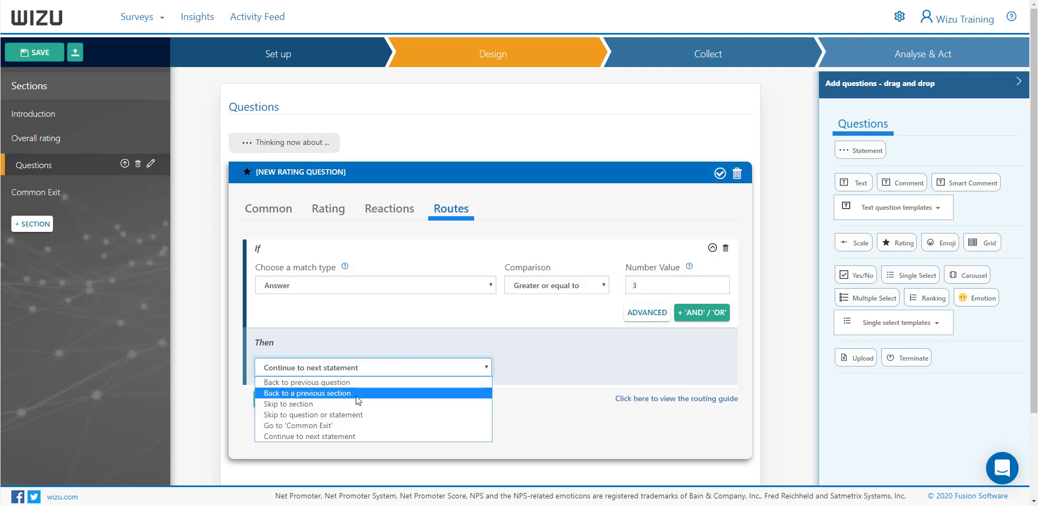
{"action": "left_click", "coordinate": [340, 427]}
Add an otherwise route sending rating answers less than 3 to 'Common Exit' and collapse the question
{"action": "left_click", "coordinate": [273, 400]}
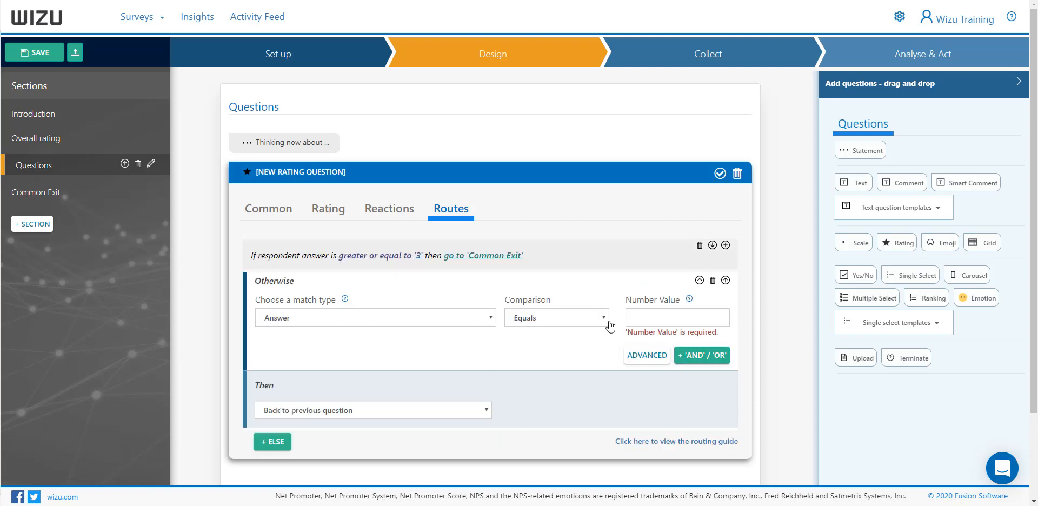
{"action": "left_click", "coordinate": [559, 319]}
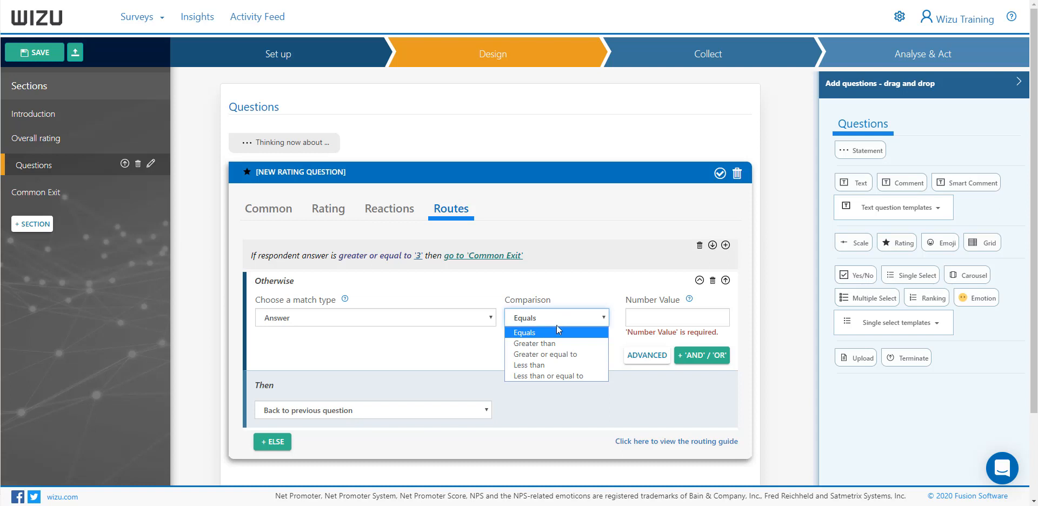
{"action": "left_click", "coordinate": [562, 365]}
{"action": "left_click", "coordinate": [645, 314]}
{"action": "type", "text": "3"}
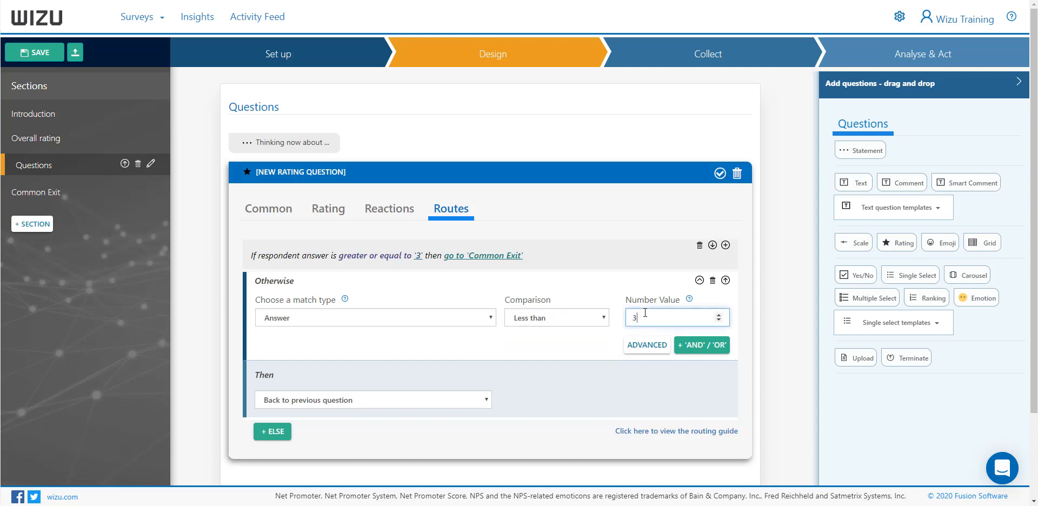
{"action": "left_click", "coordinate": [409, 400]}
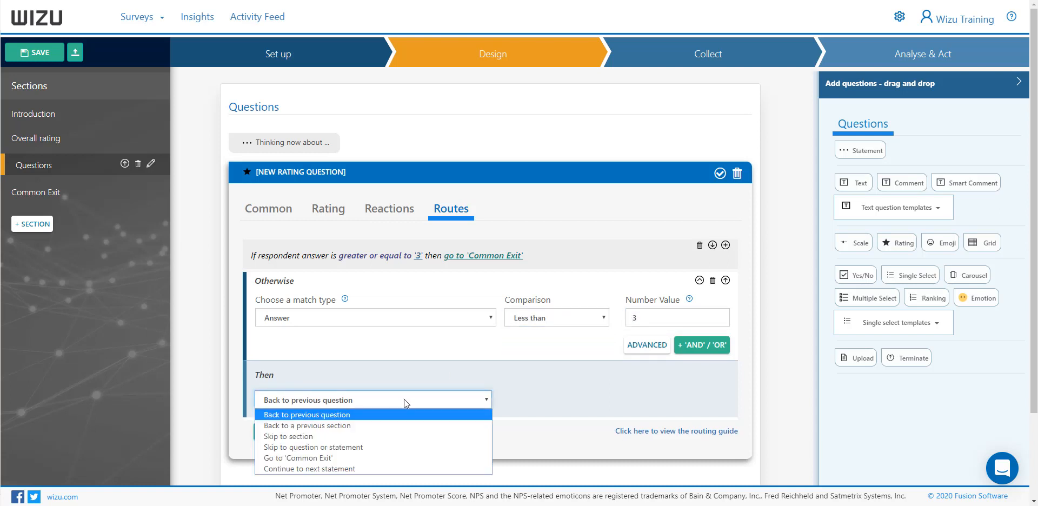
{"action": "left_click", "coordinate": [332, 458]}
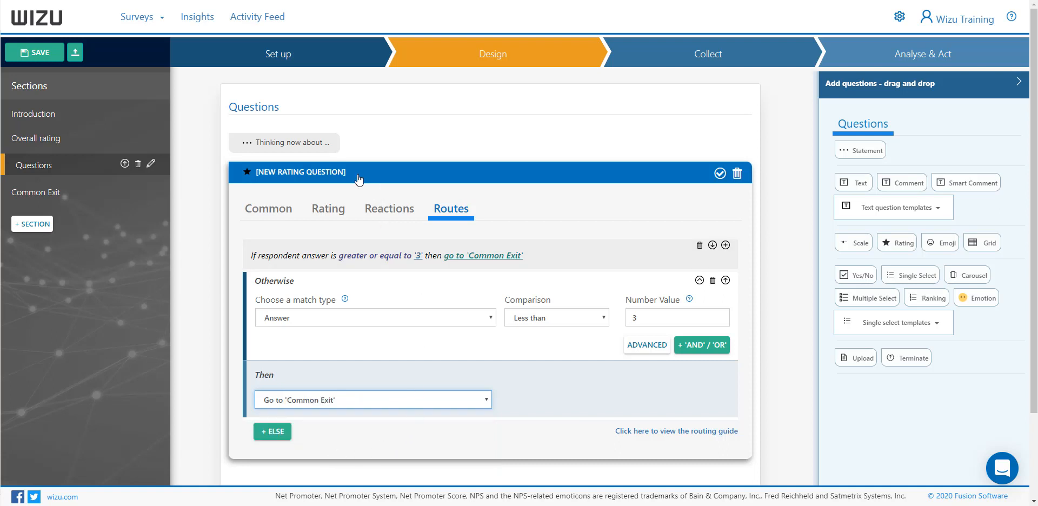
{"action": "left_click", "coordinate": [358, 179]}
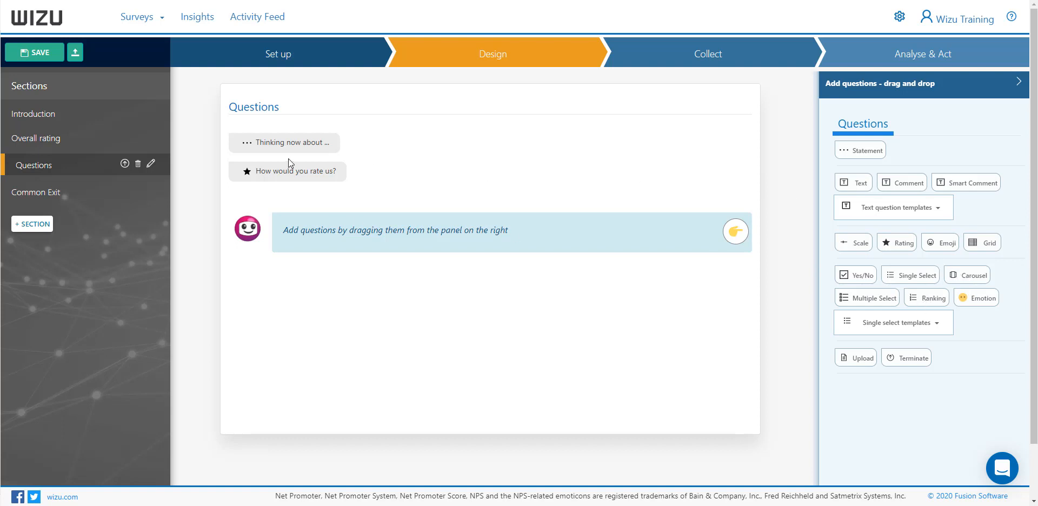
Preview the survey and switch the preview device from Phone to Desktop
{"action": "left_click", "coordinate": [488, 59]}
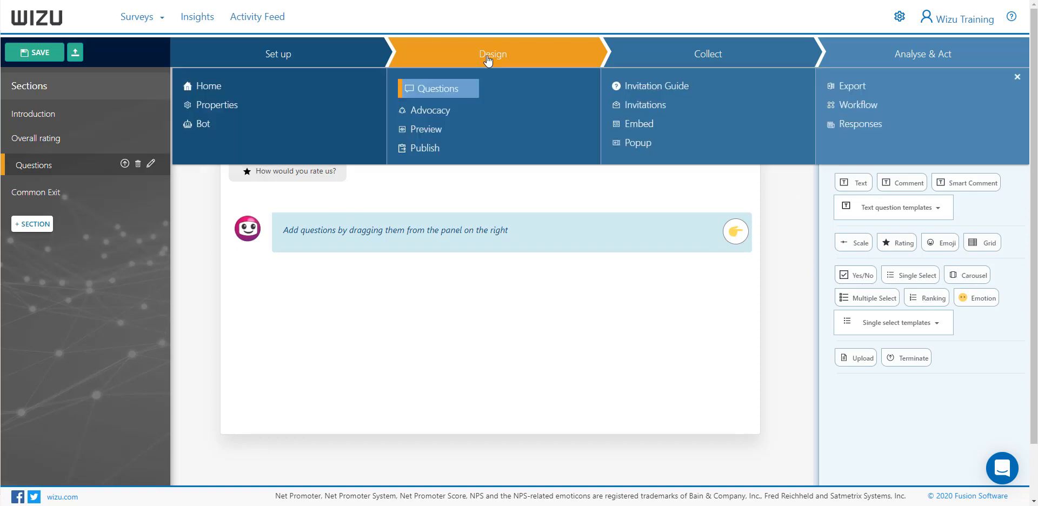
{"action": "left_click", "coordinate": [424, 132]}
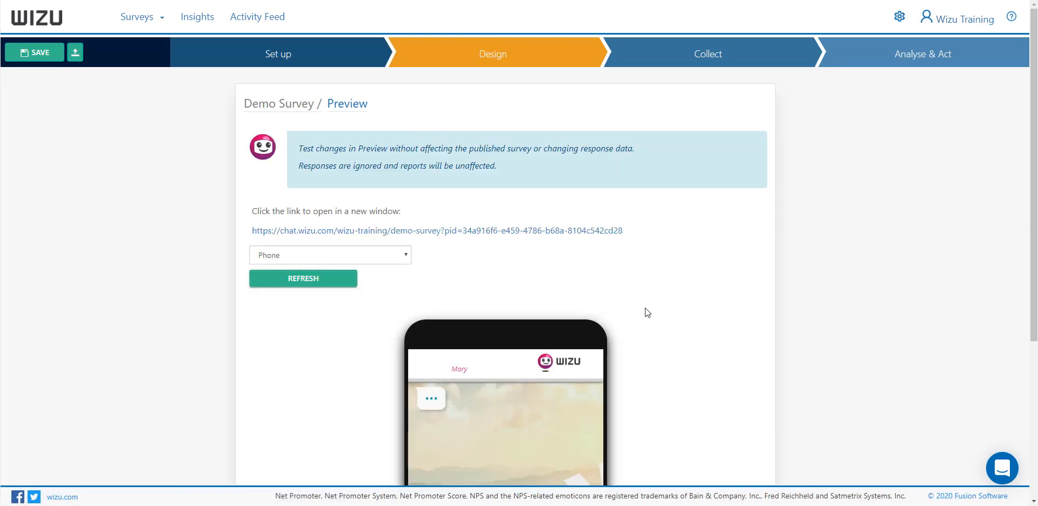
{"action": "scroll", "coordinate": [670, 326], "scroll_direction": "down", "scroll_amount": 3}
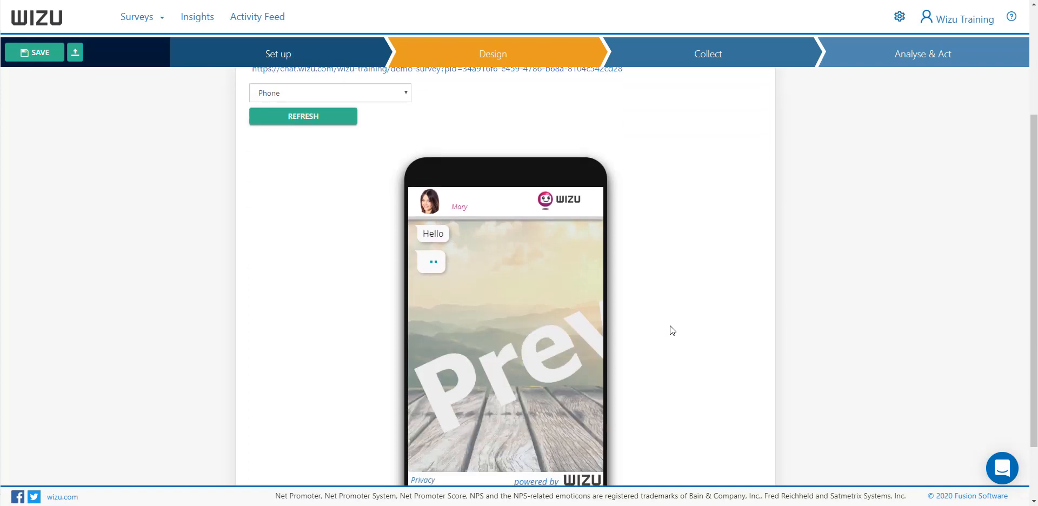
{"action": "left_click", "coordinate": [357, 94]}
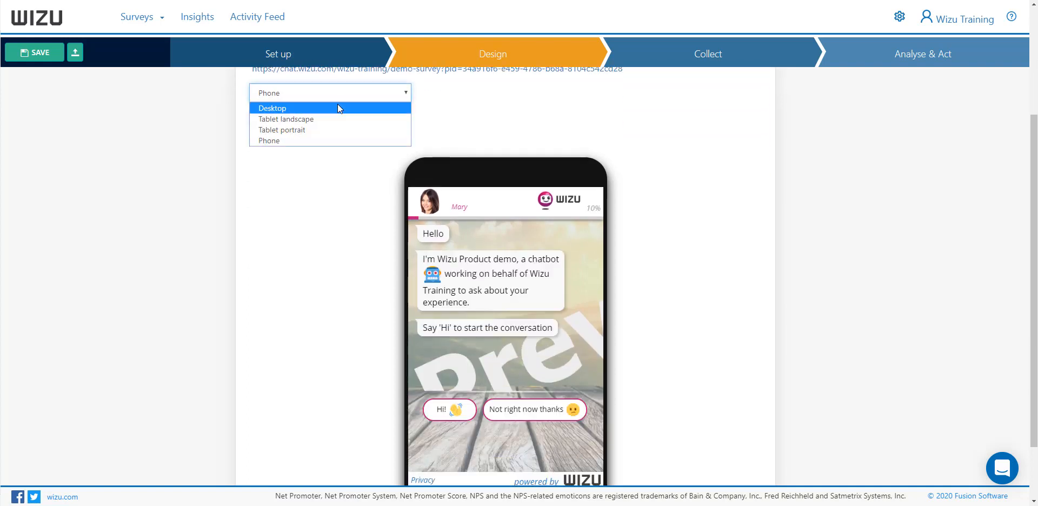
{"action": "left_click", "coordinate": [340, 101]}
{"action": "left_click", "coordinate": [341, 99]}
{"action": "left_click", "coordinate": [320, 109]}
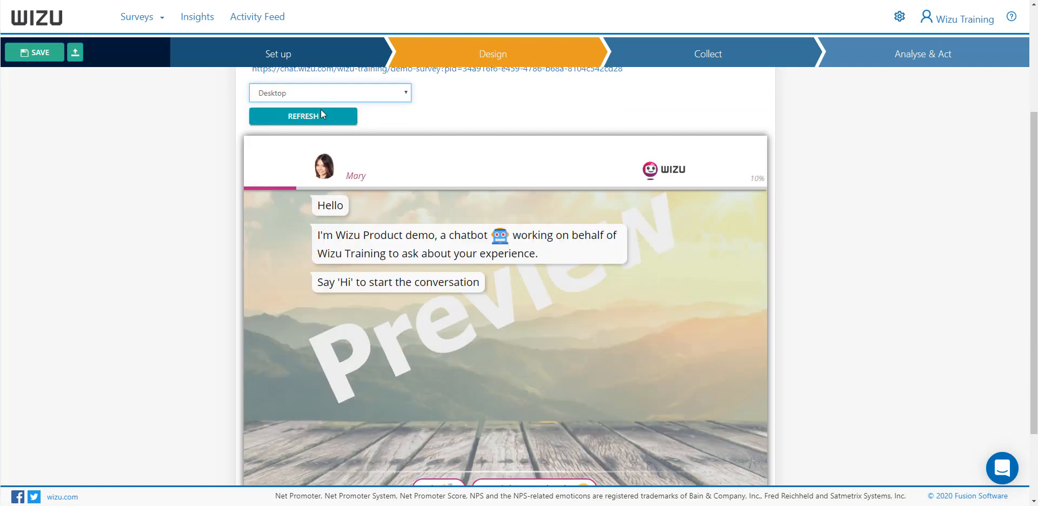
{"action": "left_click", "coordinate": [352, 98]}
{"action": "left_click", "coordinate": [422, 106]}
{"action": "scroll", "coordinate": [503, 123], "scroll_direction": "up", "scroll_amount": 3}
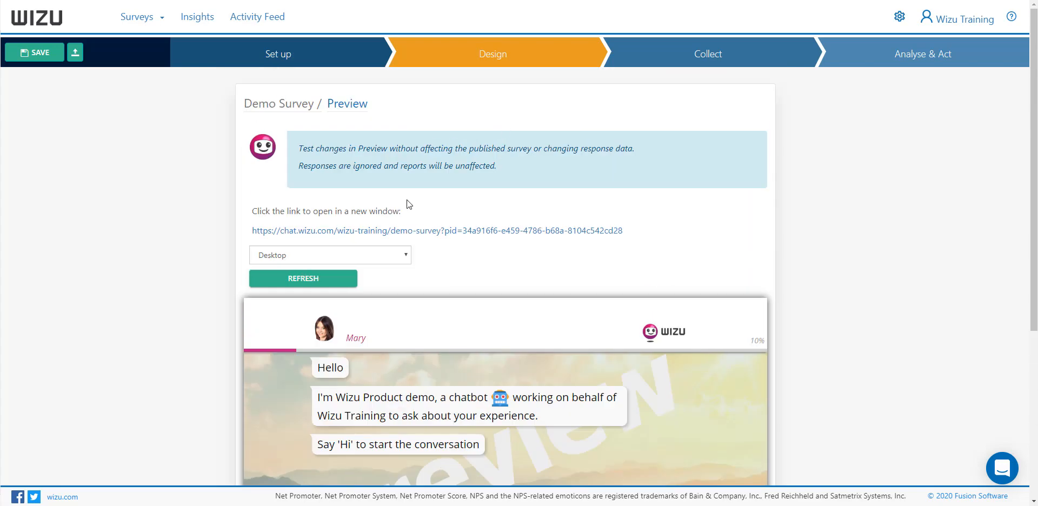
Open the survey's preview link in a separate window and start the test conversation by answering Hi!
{"action": "right_click", "coordinate": [401, 232]}
{"action": "left_click", "coordinate": [427, 235]}
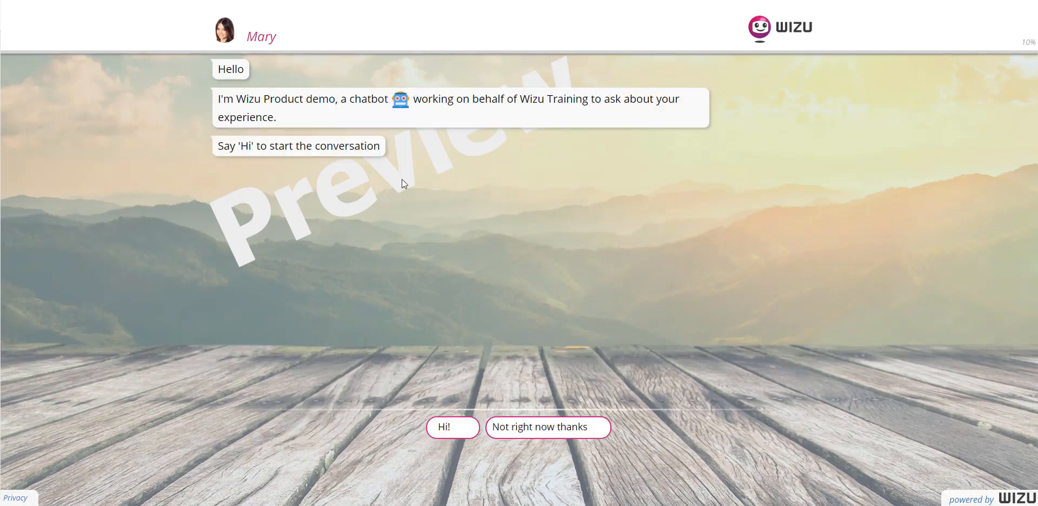
{"action": "left_click", "coordinate": [459, 429]}
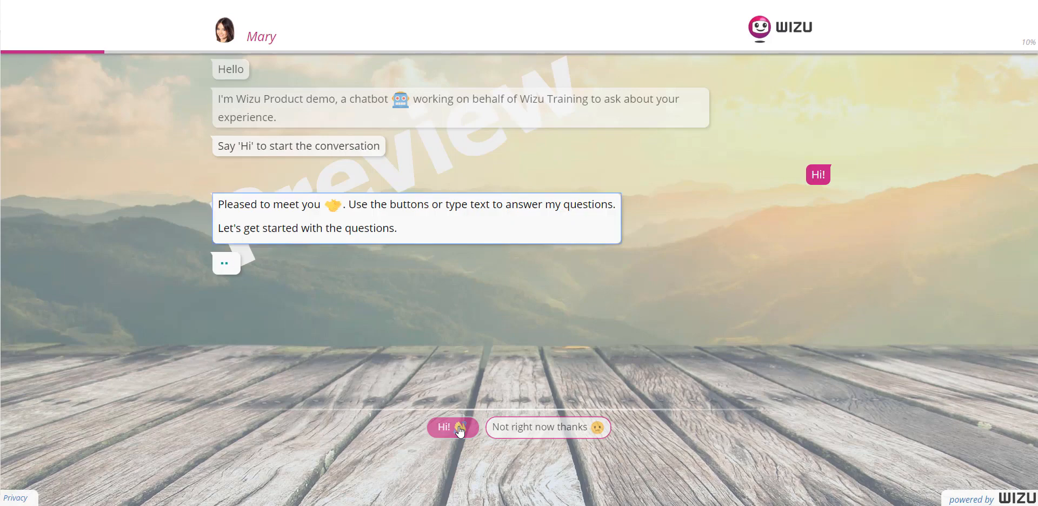
{"action": "left_click", "coordinate": [658, 431]}
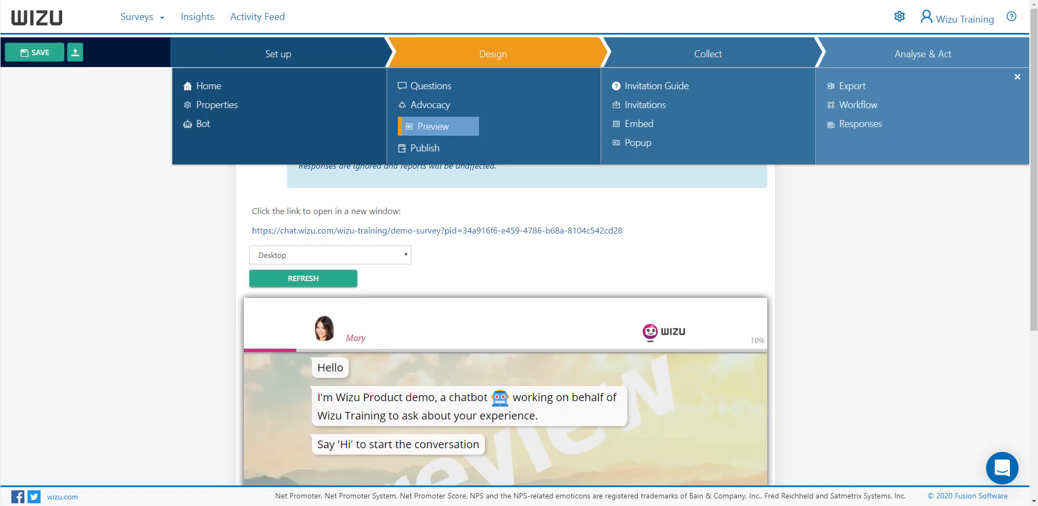
Publish Demo Survey and open its Invitations page to view the ways of collecting responses
{"action": "left_click", "coordinate": [424, 148]}
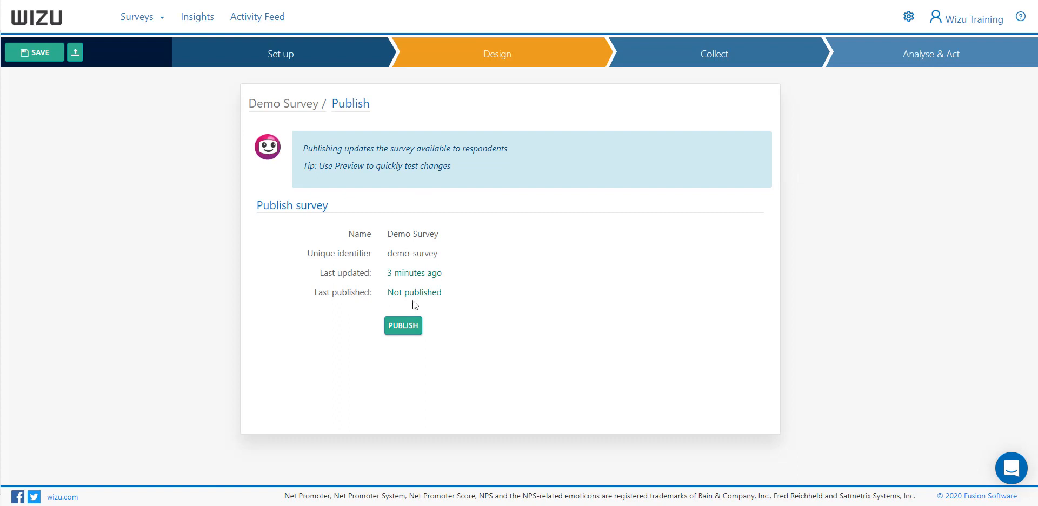
{"action": "left_click", "coordinate": [402, 327]}
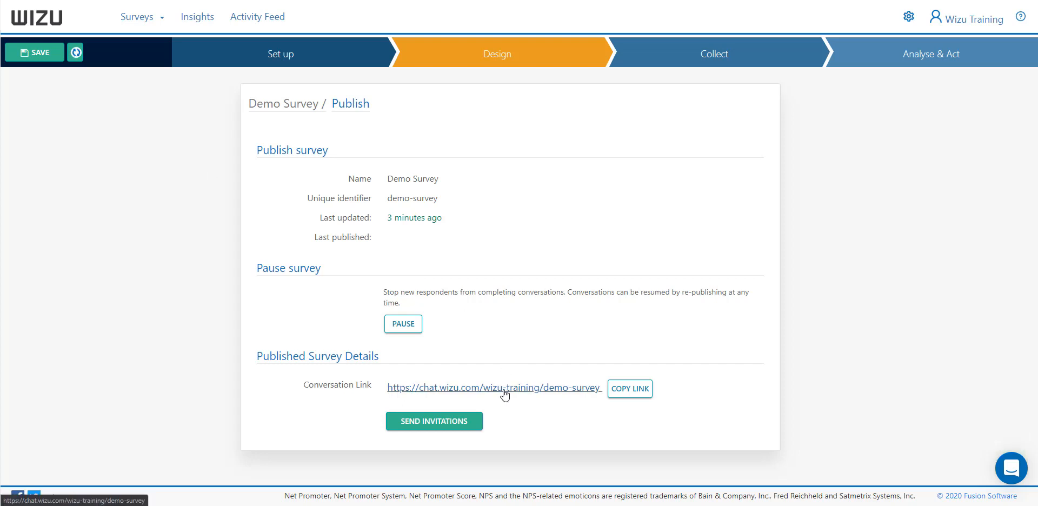
{"action": "left_click", "coordinate": [437, 424]}
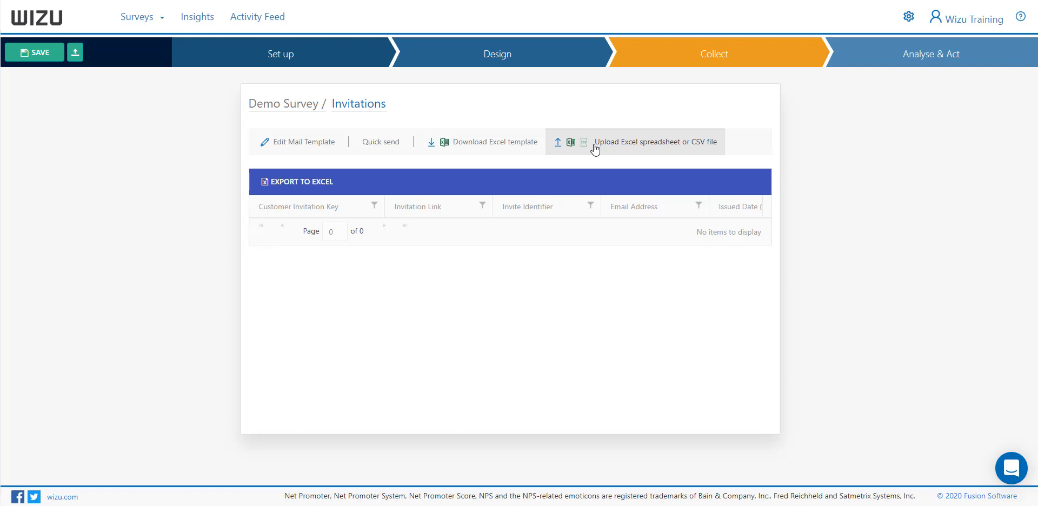
{"action": "left_click", "coordinate": [712, 56]}
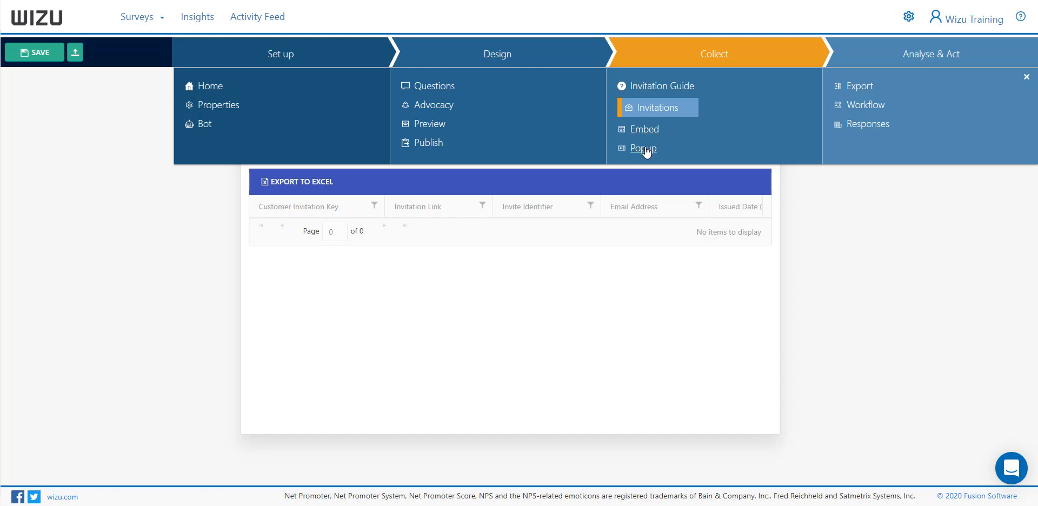
Open the Activity Feed and view the full conversation of the Demo Survey response, closing the viewer when finished
{"action": "left_click", "coordinate": [260, 17]}
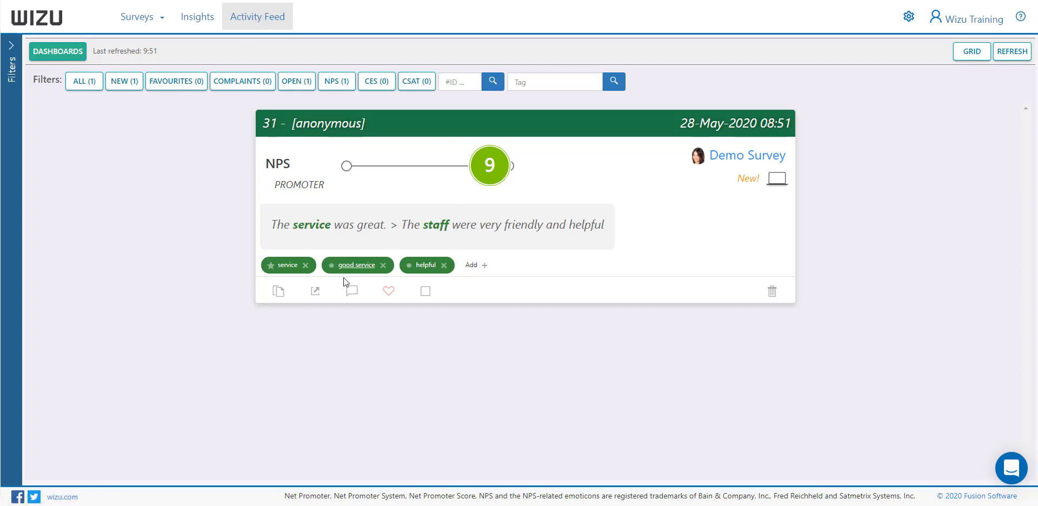
{"action": "left_click", "coordinate": [316, 292]}
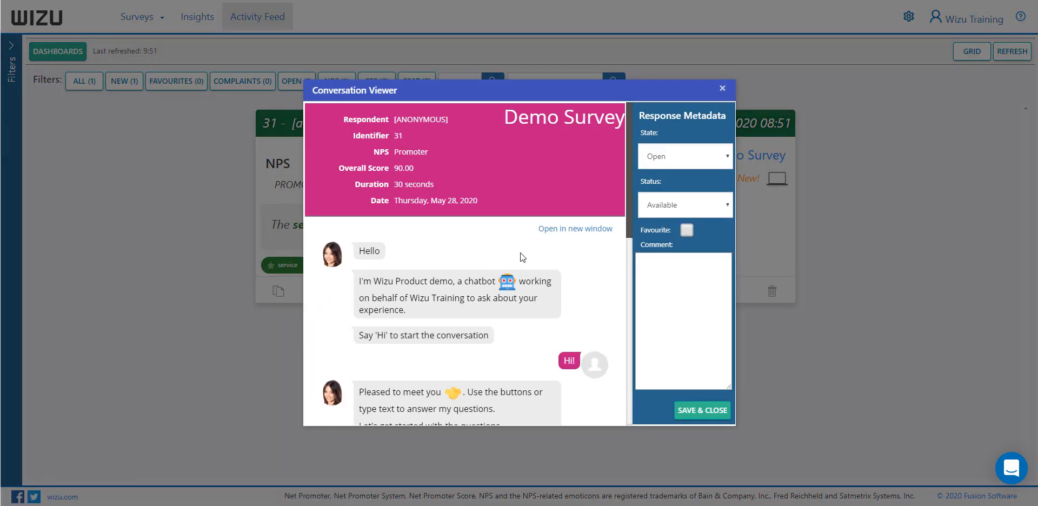
{"action": "left_click", "coordinate": [669, 282]}
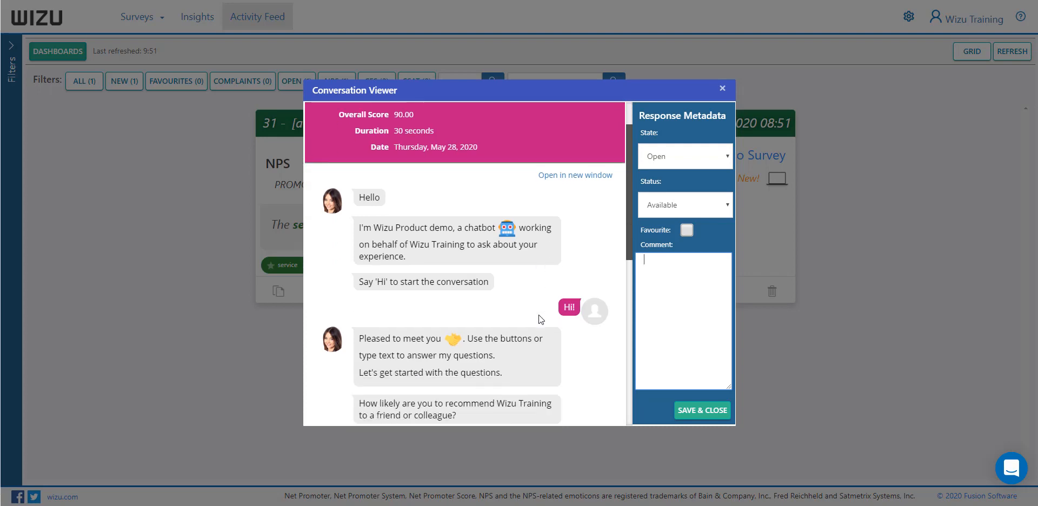
{"action": "left_click", "coordinate": [723, 89]}
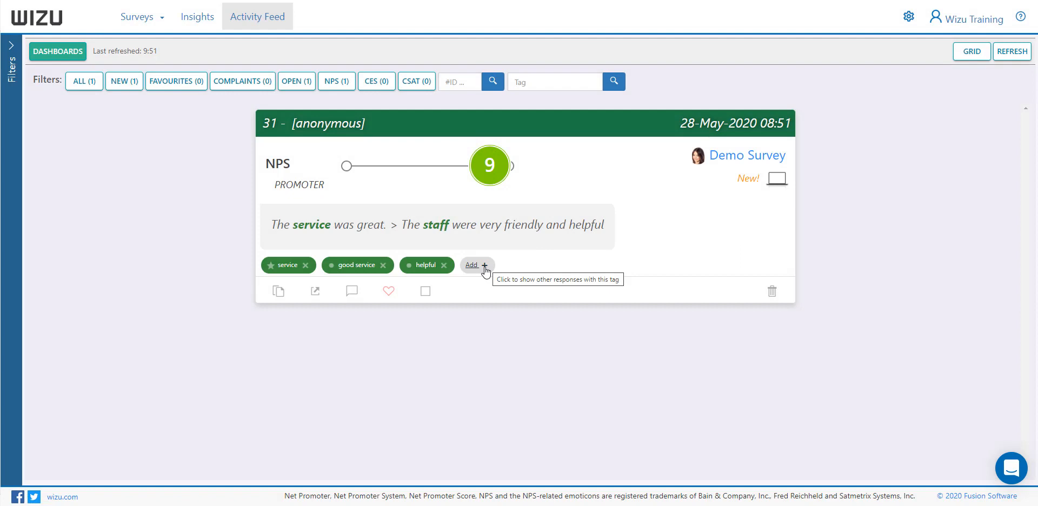
View the Start dashboard in Insights, followed by the NPS dashboard
{"action": "left_click", "coordinate": [205, 20]}
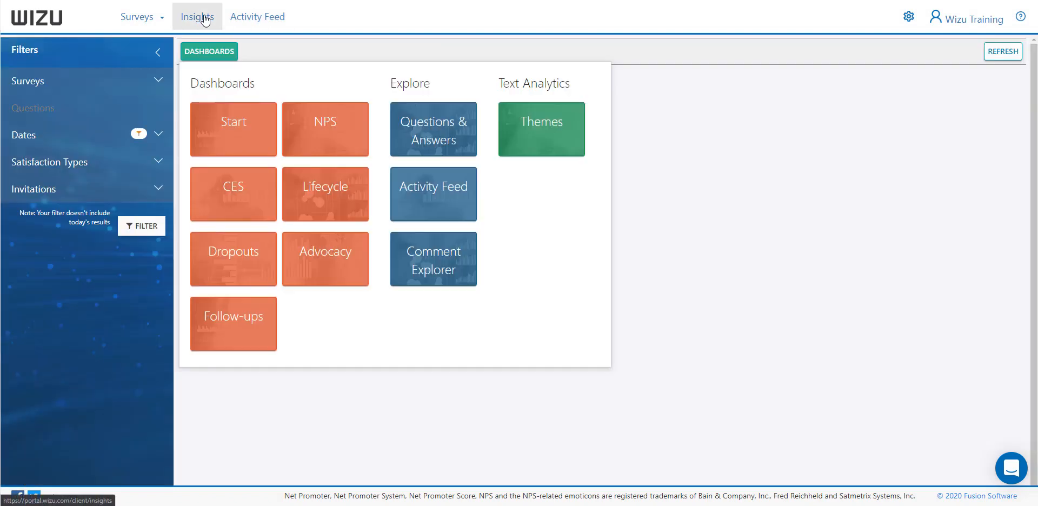
{"action": "left_click", "coordinate": [237, 124]}
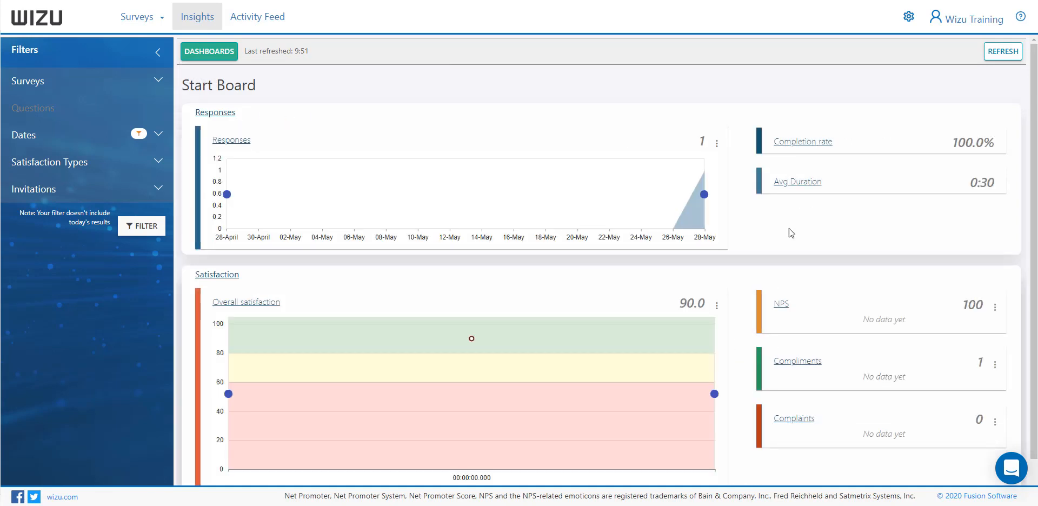
{"action": "left_click", "coordinate": [226, 53]}
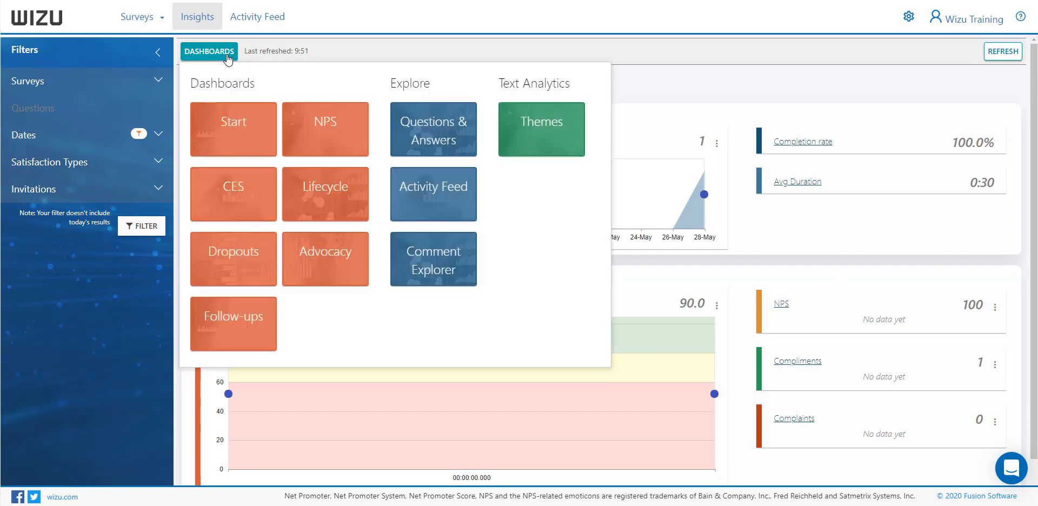
{"action": "left_click", "coordinate": [318, 126]}
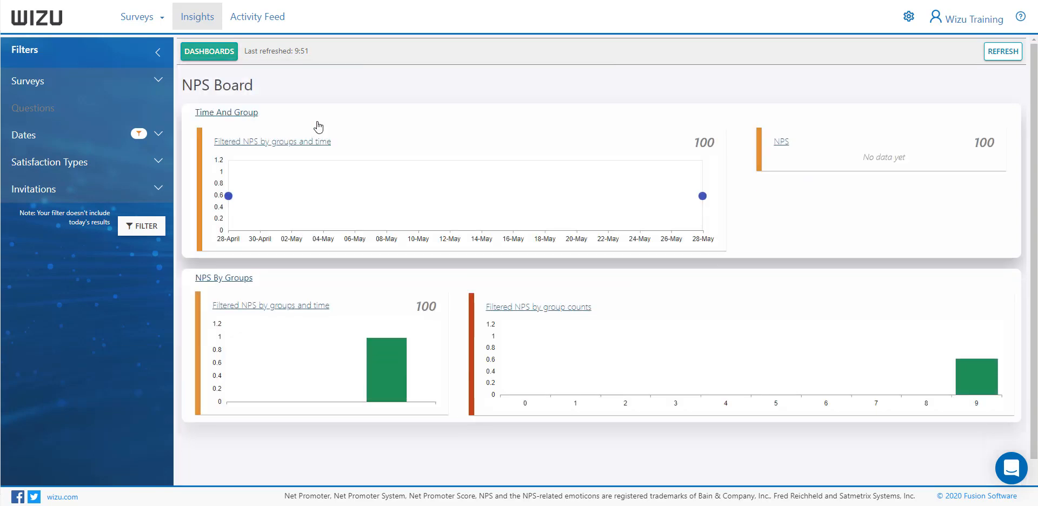
Open the Questions & Answers view in Insights and filter its results to Demo Survey
{"action": "left_click", "coordinate": [208, 51]}
{"action": "left_click", "coordinate": [451, 134]}
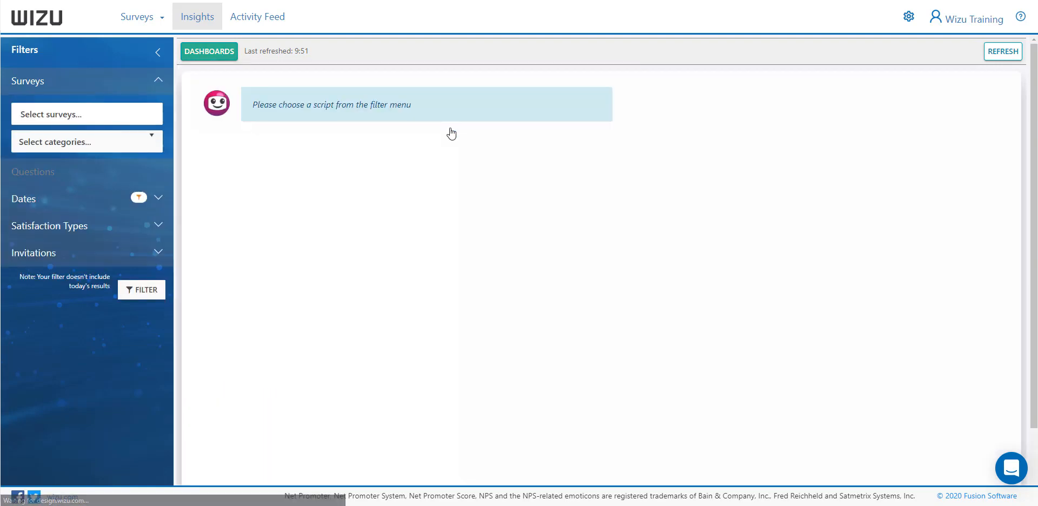
{"action": "left_click", "coordinate": [106, 113]}
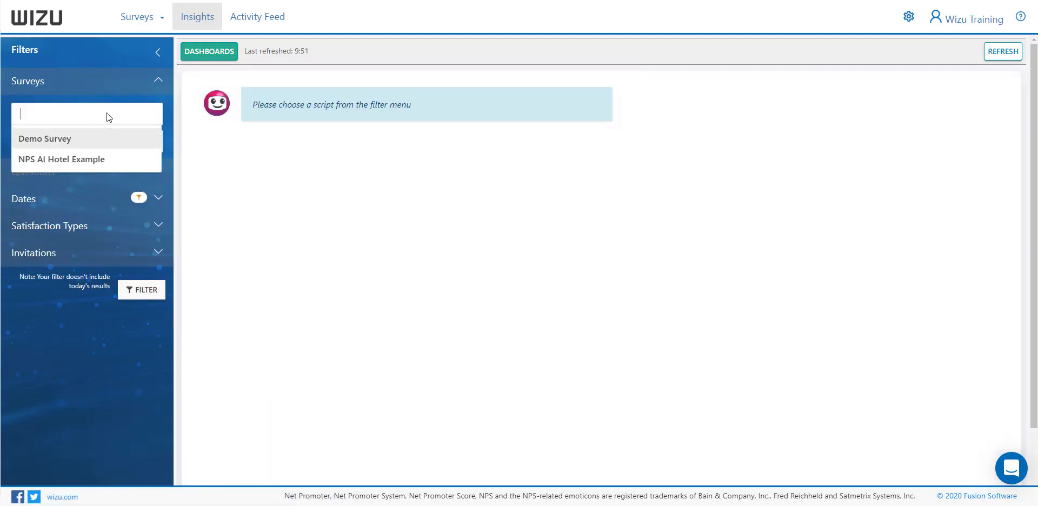
{"action": "left_click", "coordinate": [75, 139]}
{"action": "left_click", "coordinate": [132, 312]}
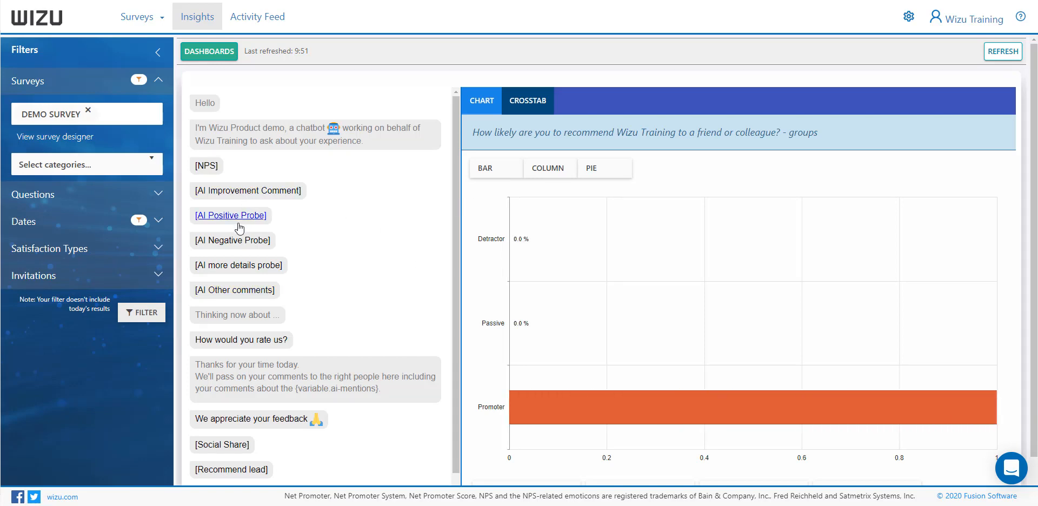
Display the answer chart for the [NPS] question and look over its score breakdown and chart options
{"action": "left_click", "coordinate": [207, 166]}
{"action": "scroll", "coordinate": [613, 274], "scroll_direction": "down", "scroll_amount": 1}
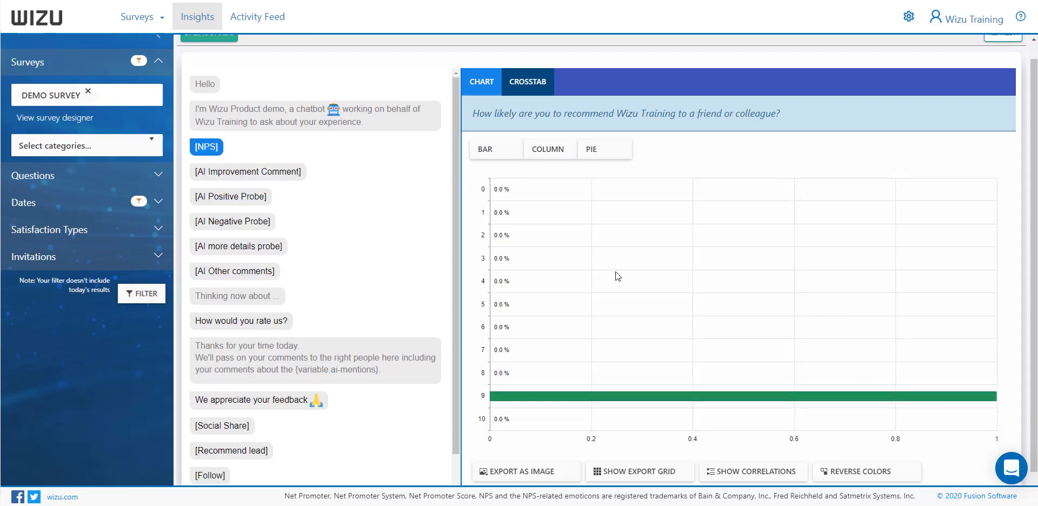
{"action": "scroll", "coordinate": [618, 275], "scroll_direction": "up", "scroll_amount": 1}
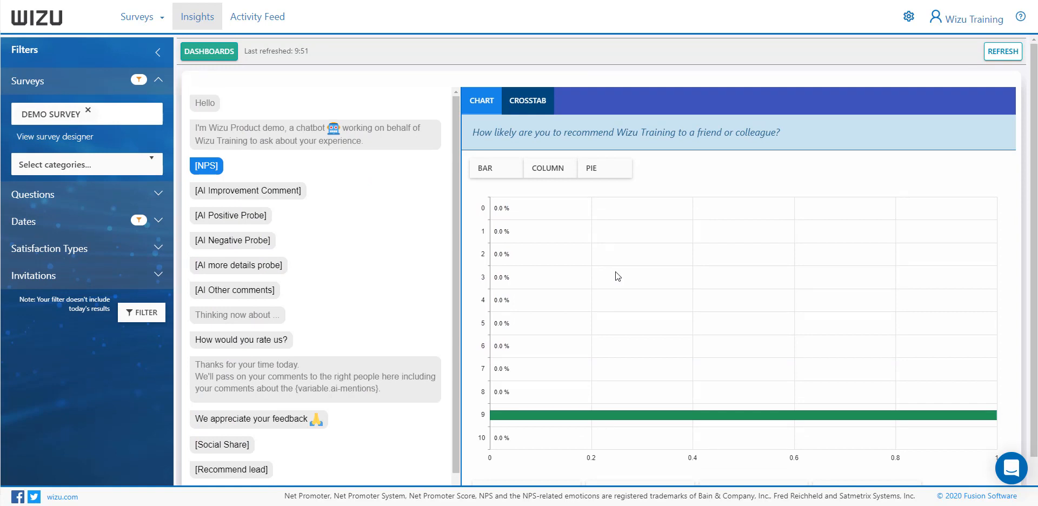
Open the Themes text analytics for Demo Survey and expand the service theme
{"action": "left_click", "coordinate": [220, 52]}
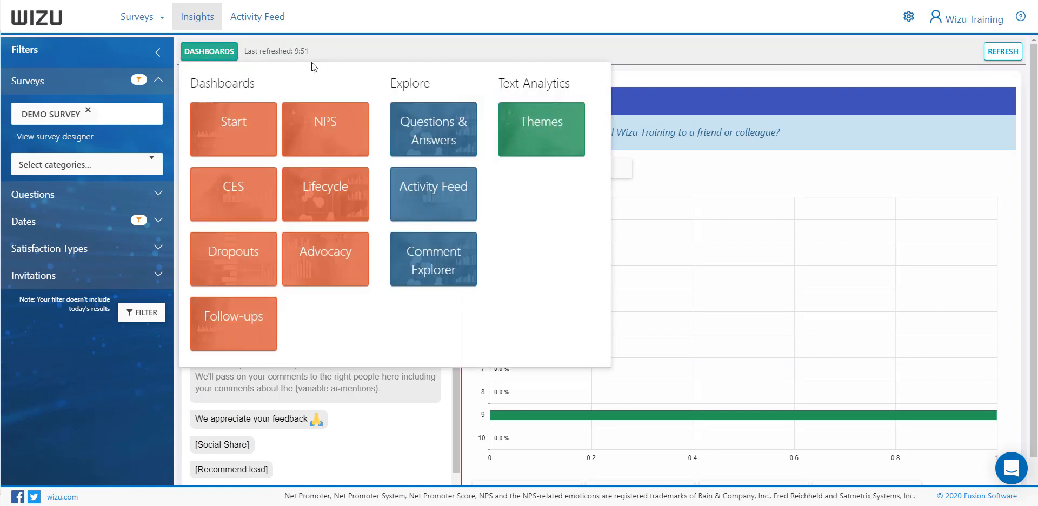
{"action": "left_click", "coordinate": [545, 129]}
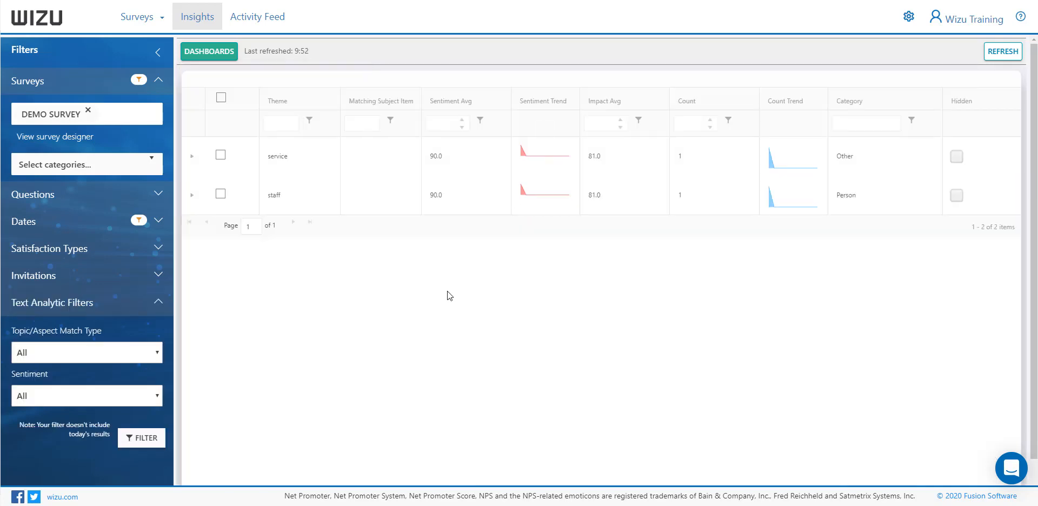
{"action": "left_click", "coordinate": [192, 156]}
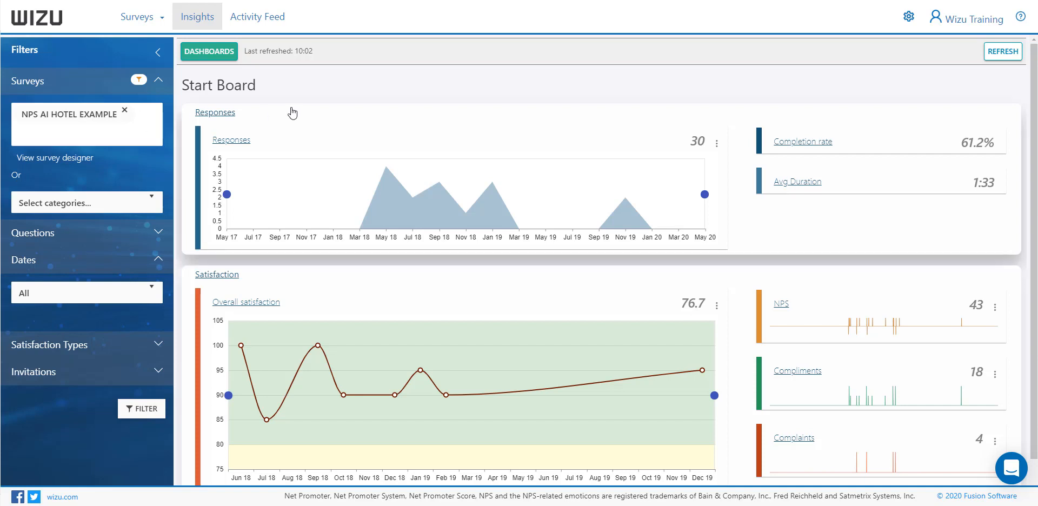
Show the Questions & Answers results for NPS AI Hotel Example as a column chart of the NPS groups
{"action": "left_click", "coordinate": [232, 54]}
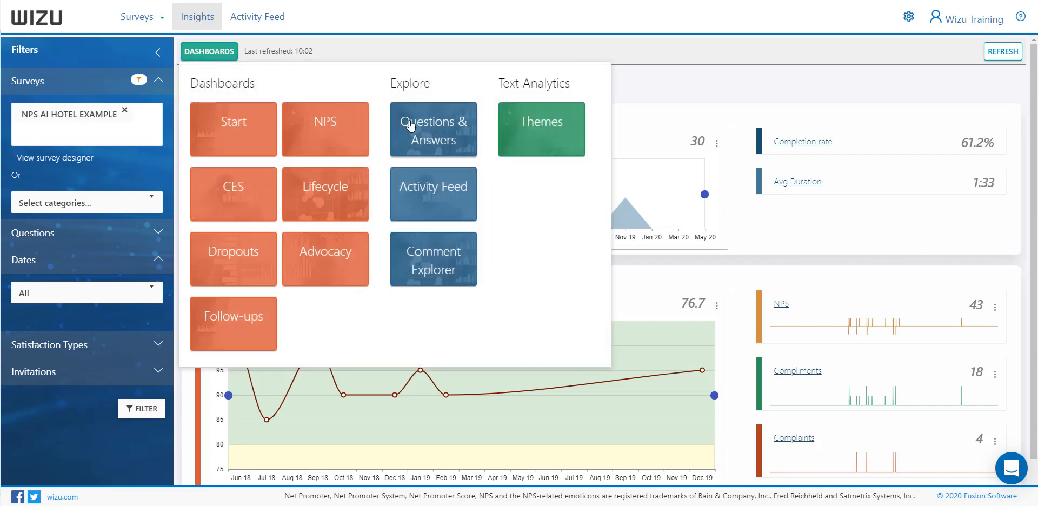
{"action": "left_click", "coordinate": [428, 136]}
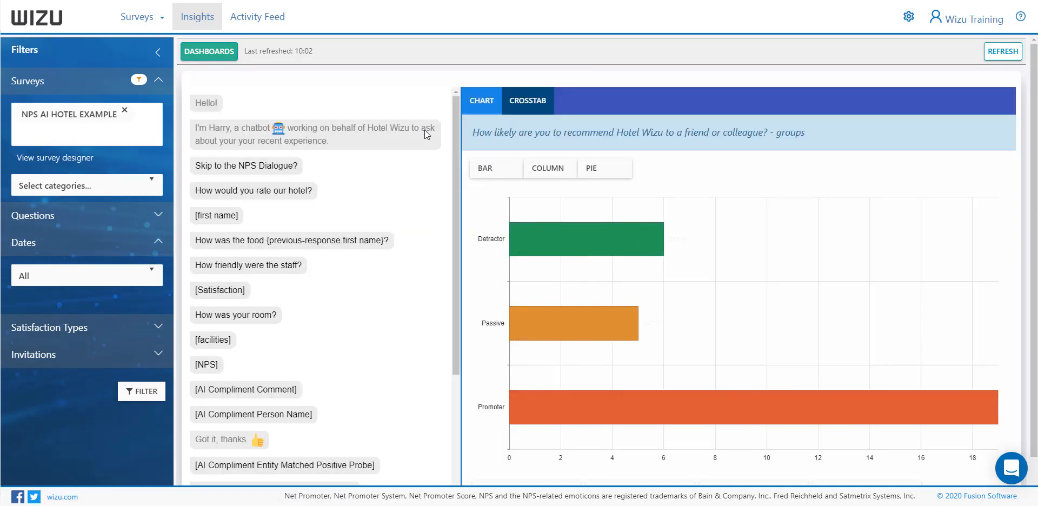
{"action": "left_click", "coordinate": [547, 175]}
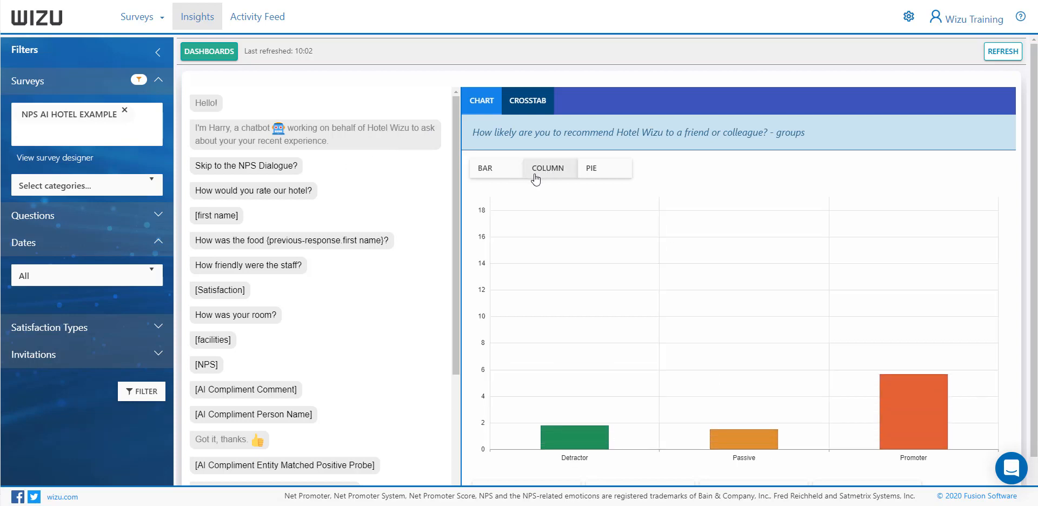
{"action": "scroll", "coordinate": [746, 161], "scroll_direction": "down", "scroll_amount": 2}
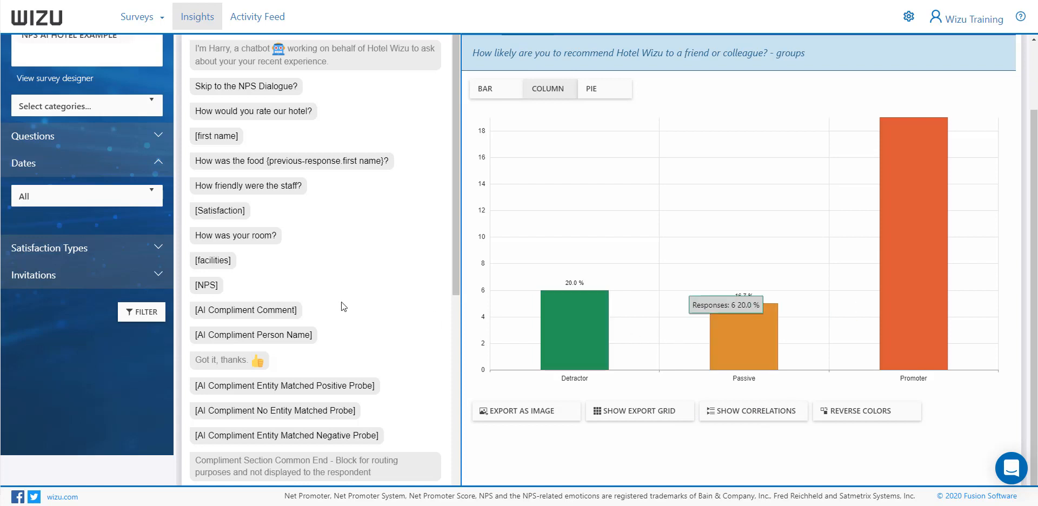
{"action": "scroll", "coordinate": [343, 304], "scroll_direction": "up", "scroll_amount": 2}
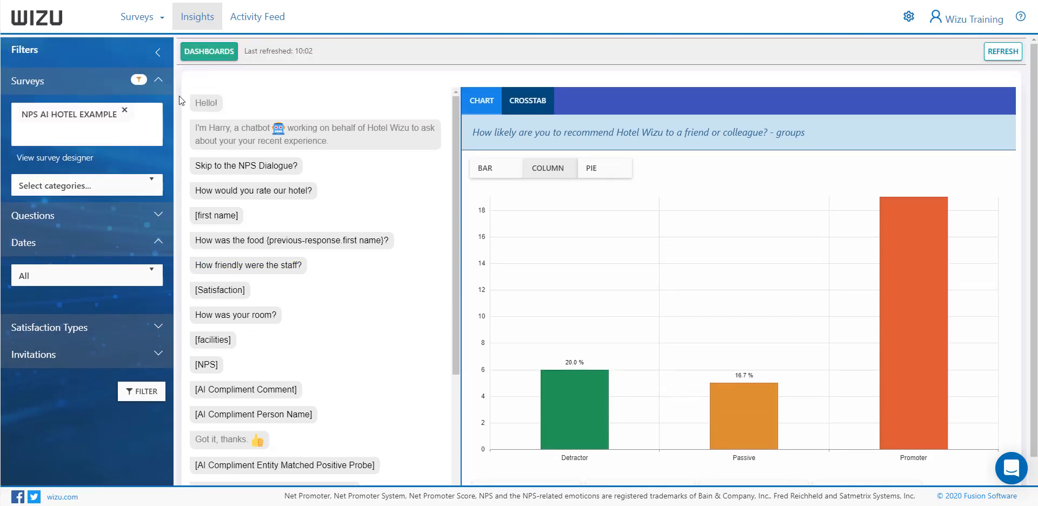
Open the Themes analysis for NPS AI Hotel Example and view the theme descriptions of food, collapsing the theme when finished
{"action": "left_click", "coordinate": [230, 54]}
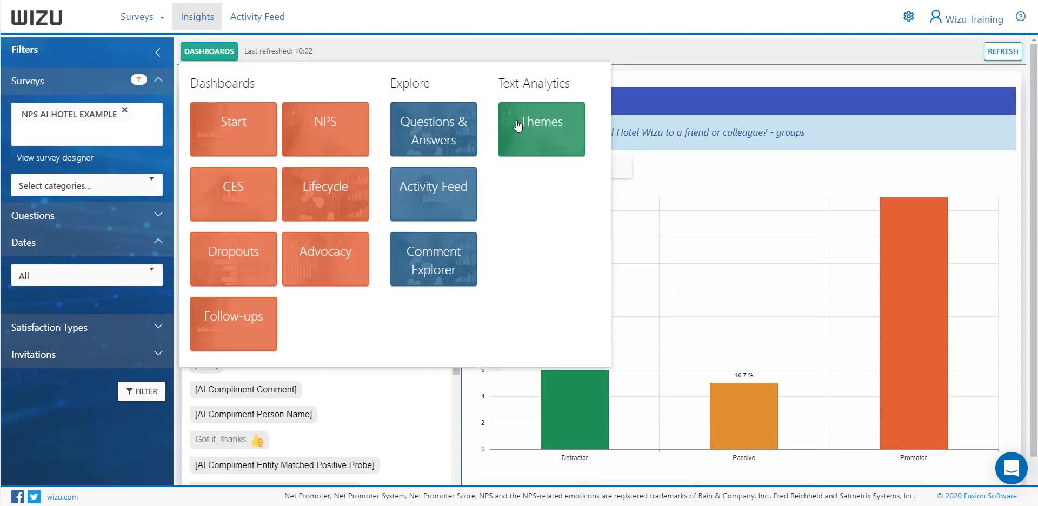
{"action": "left_click", "coordinate": [550, 128]}
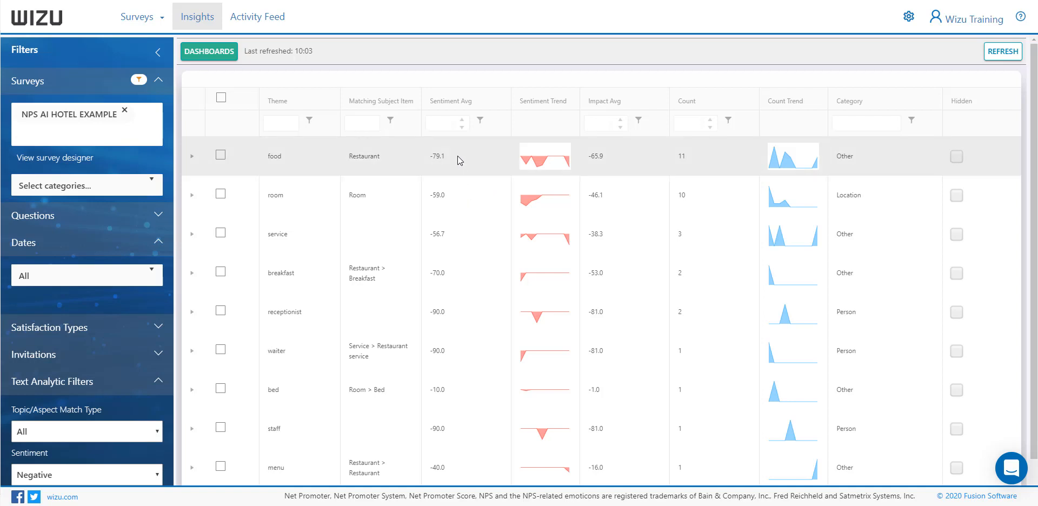
{"action": "mouse_move", "coordinate": [529, 164]}
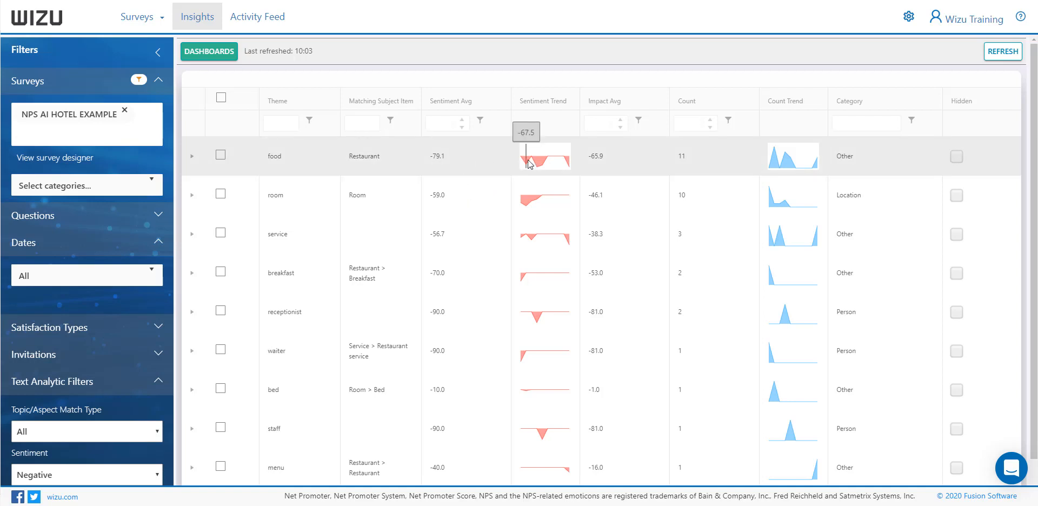
{"action": "left_click", "coordinate": [192, 157]}
{"action": "left_click", "coordinate": [312, 190]}
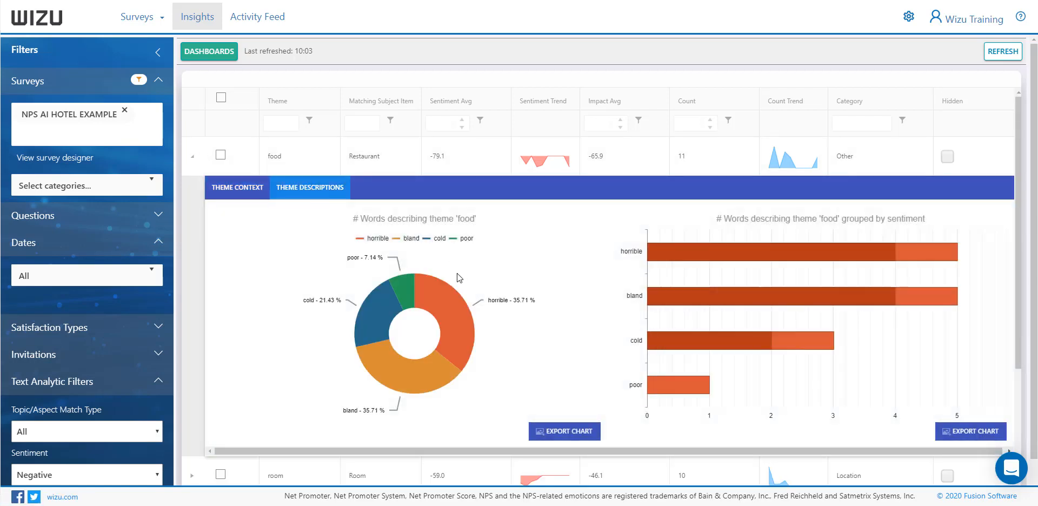
{"action": "left_click", "coordinate": [192, 156]}
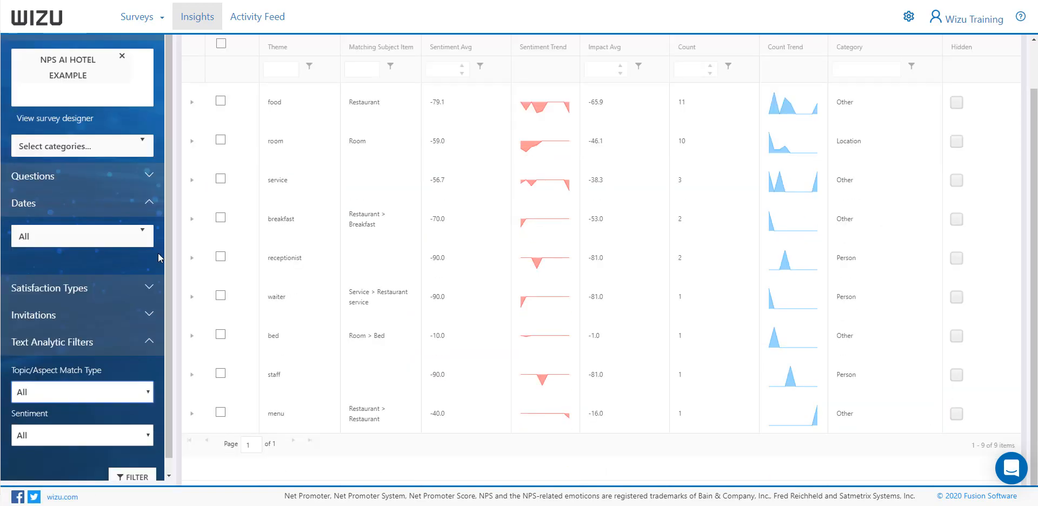
Check the Sentiment filter's options and the Invitations filter's parameter setting, leaving both filters unchanged
{"action": "scroll", "coordinate": [164, 308], "scroll_direction": "down", "scroll_amount": 1}
{"action": "left_click", "coordinate": [122, 423]}
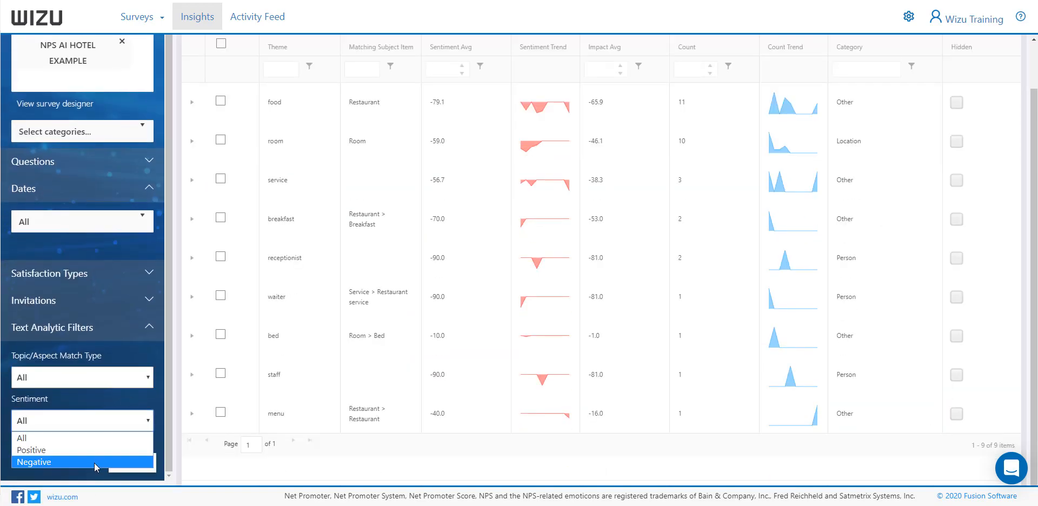
{"action": "left_click", "coordinate": [148, 301]}
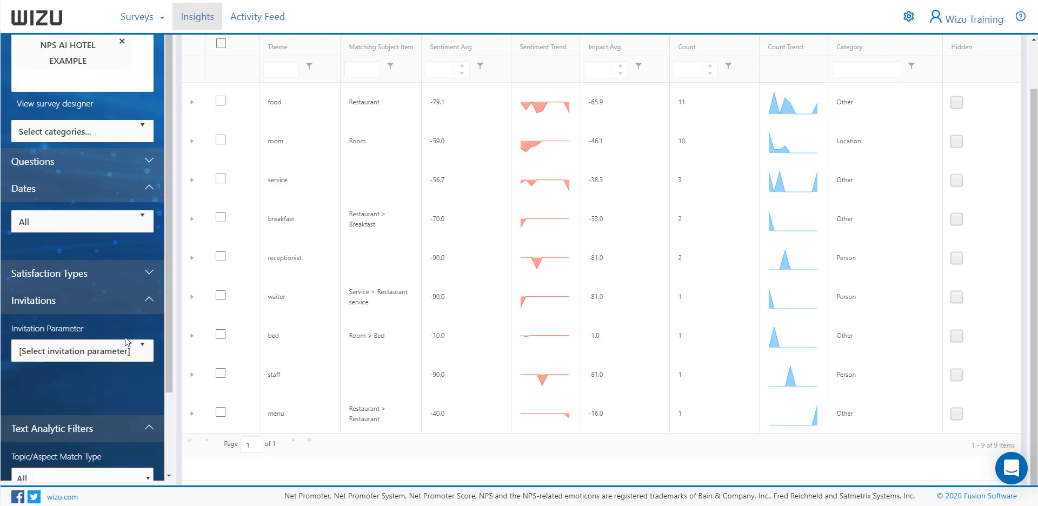
{"action": "left_click", "coordinate": [147, 300]}
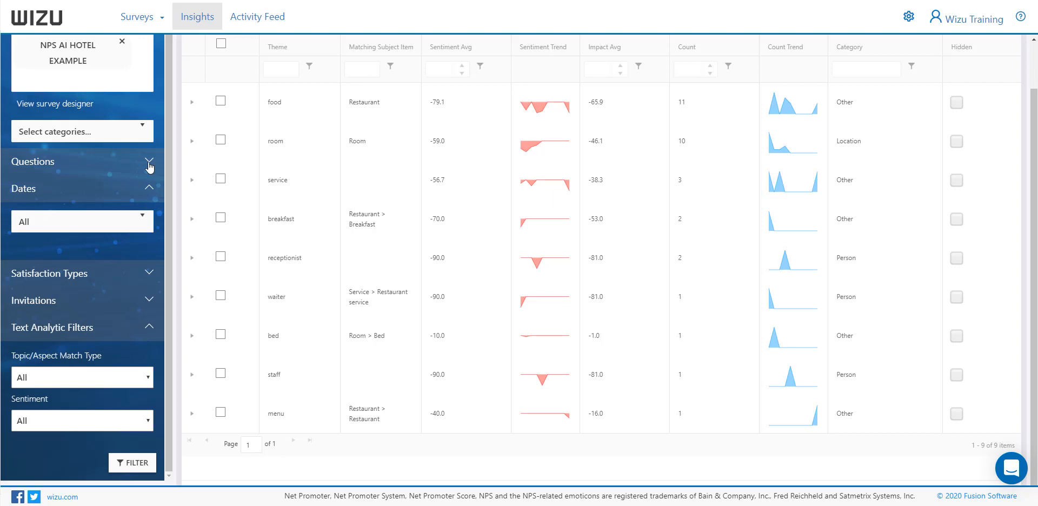
{"action": "scroll", "coordinate": [192, 196], "scroll_direction": "up", "scroll_amount": 1}
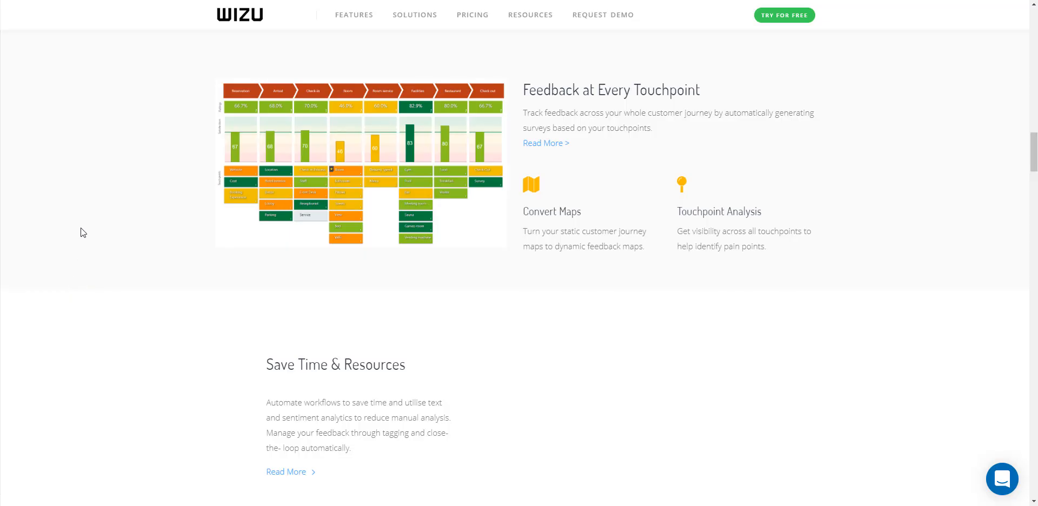
Browse the Wizu website's feature sections from Feedback at Every Touchpoint to Discover Your Customer's Stories
{"action": "scroll", "coordinate": [80, 226], "scroll_direction": "down", "scroll_amount": 4}
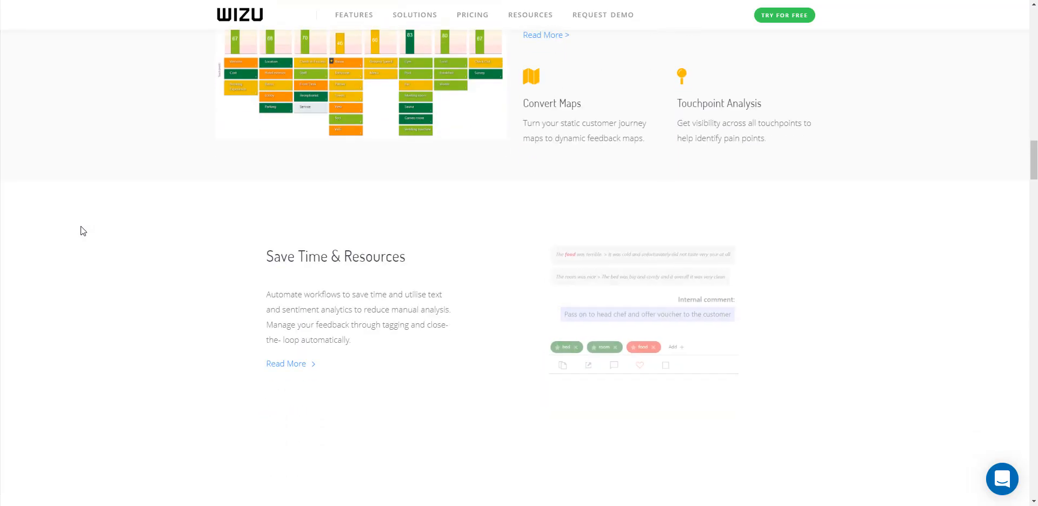
{"action": "scroll", "coordinate": [80, 226], "scroll_direction": "down", "scroll_amount": 5}
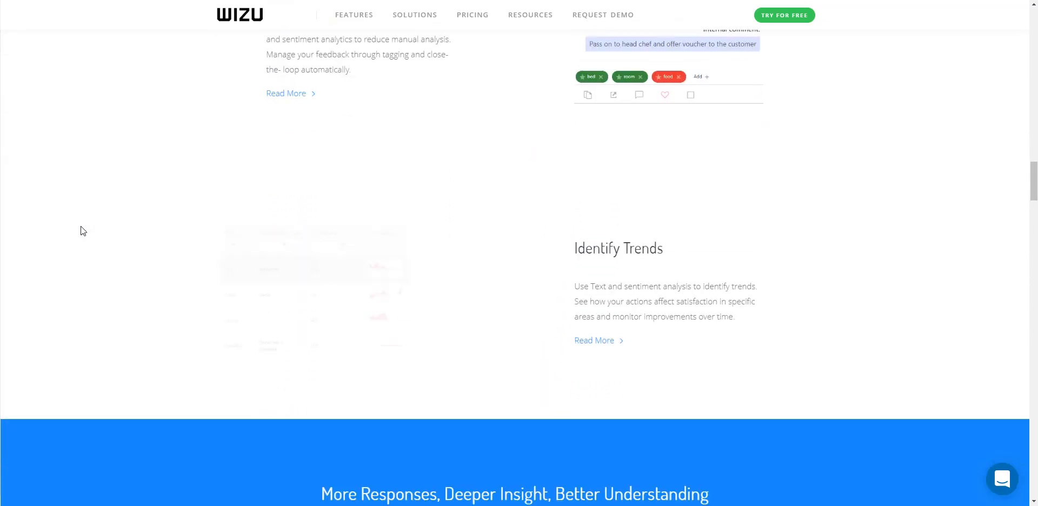
{"action": "scroll", "coordinate": [80, 226], "scroll_direction": "down", "scroll_amount": 2}
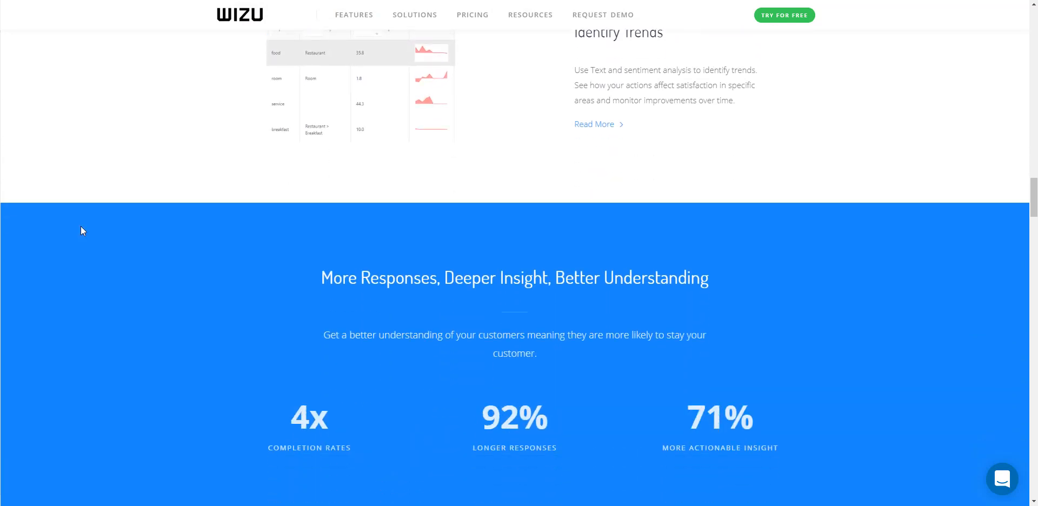
{"action": "scroll", "coordinate": [80, 226], "scroll_direction": "down", "scroll_amount": 3}
{"action": "scroll", "coordinate": [81, 227], "scroll_direction": "down", "scroll_amount": 4}
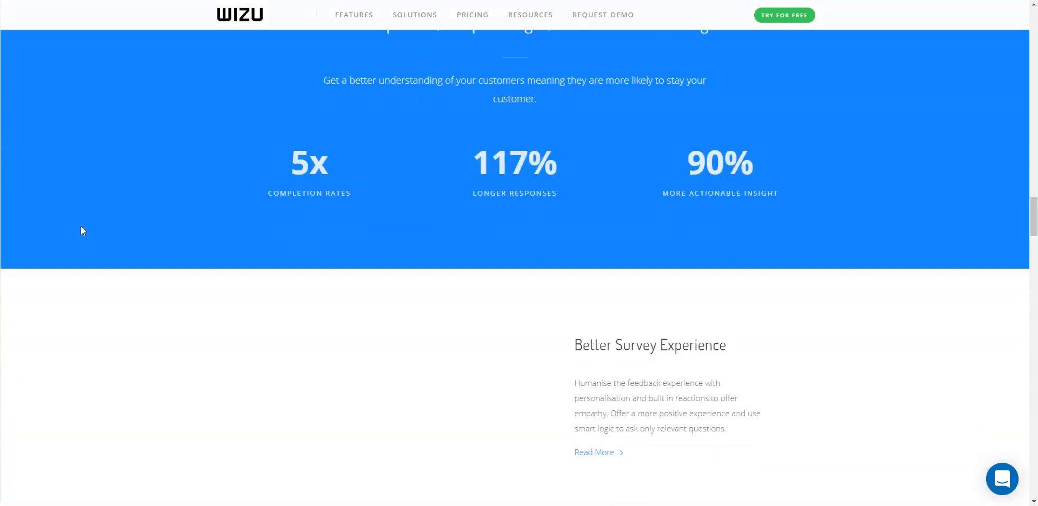
{"action": "scroll", "coordinate": [80, 227], "scroll_direction": "down", "scroll_amount": 3}
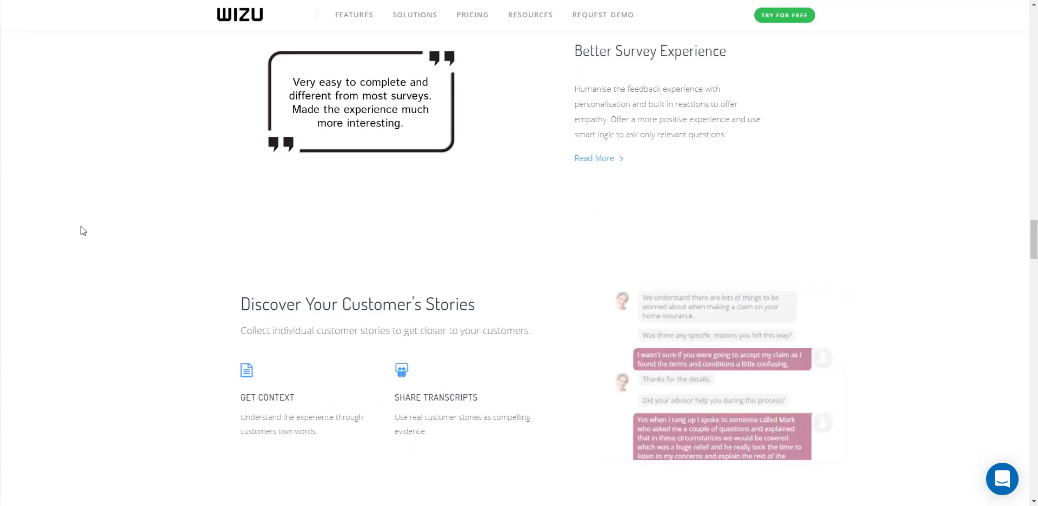